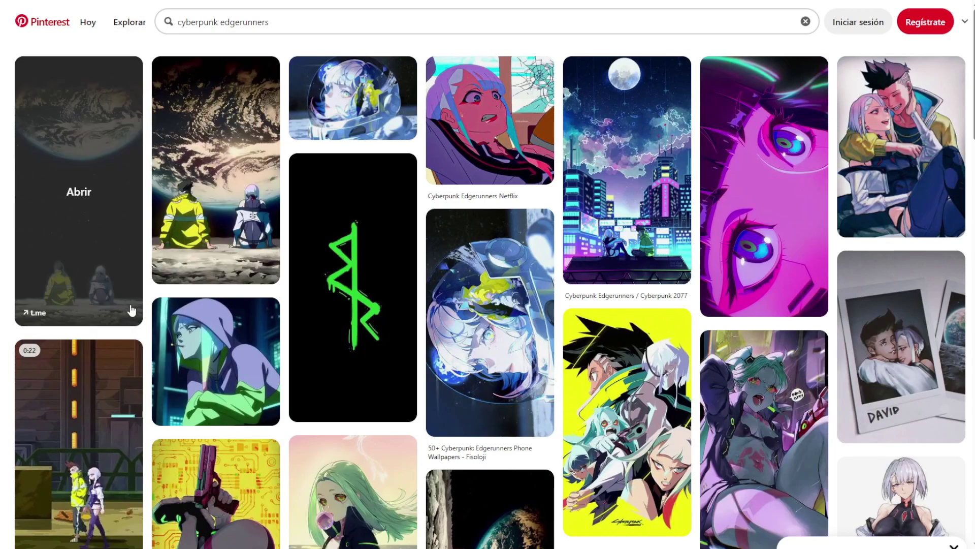
# Open the Earth wallpaper pin with two figures on the Moon and scroll its detail page.
pyautogui.click(112, 114)
pyautogui.scroll(-1, 483, 409)
pyautogui.scroll(-1, 483, 410)
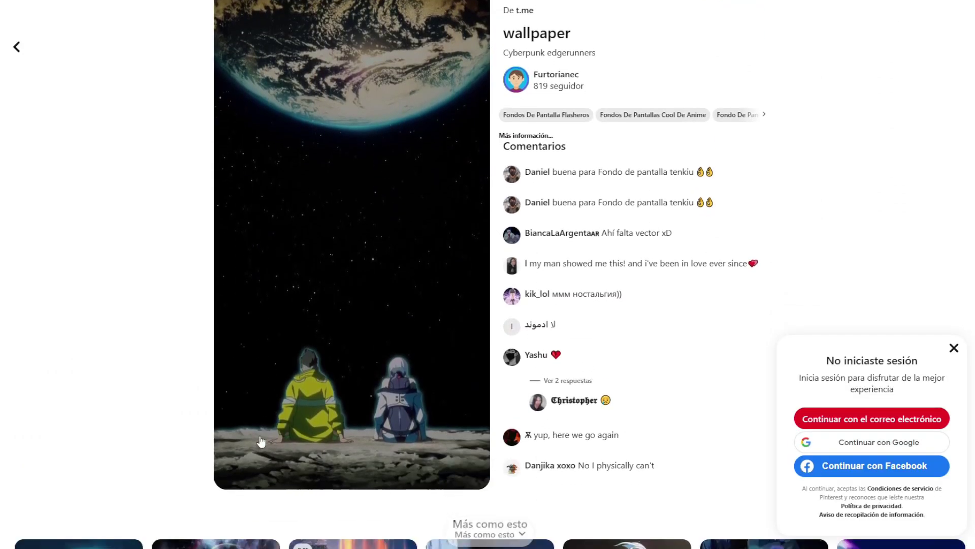
pyautogui.scroll(1, 483, 409)
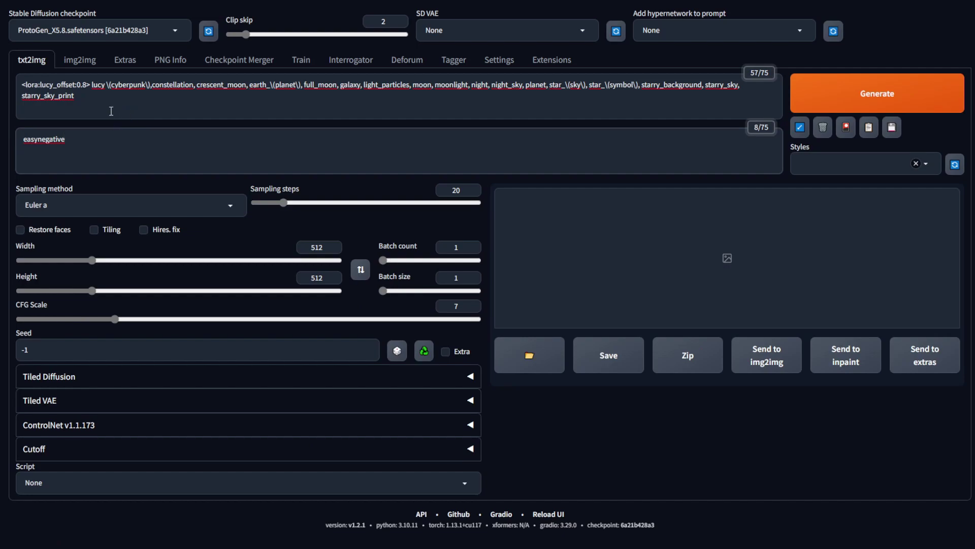
# Set batch count 4, sampling steps 10 and the DPM++ 2S a Karras sampler.
pyautogui.click(474, 244)
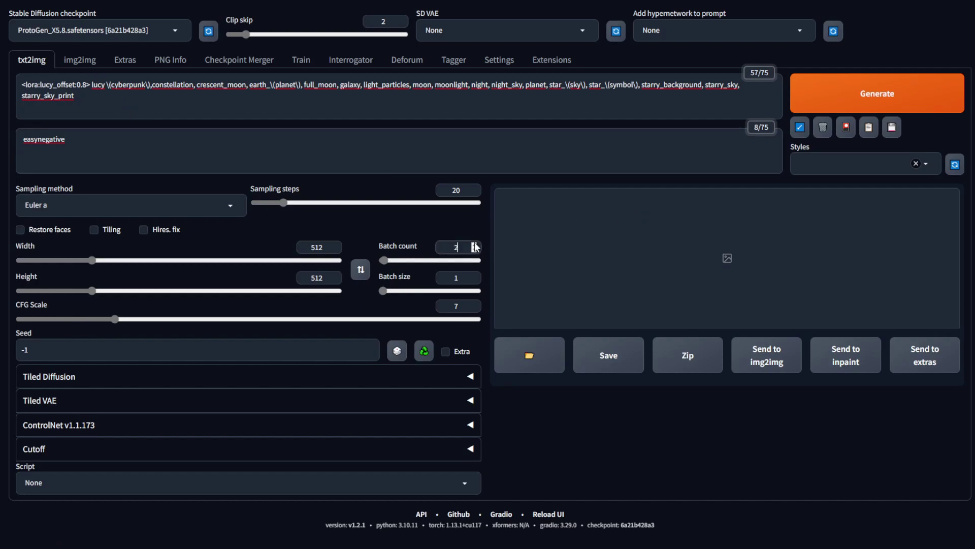
pyautogui.click(474, 193)
pyautogui.click(473, 193)
pyautogui.click(474, 194)
pyautogui.click(127, 205)
pyautogui.click(118, 266)
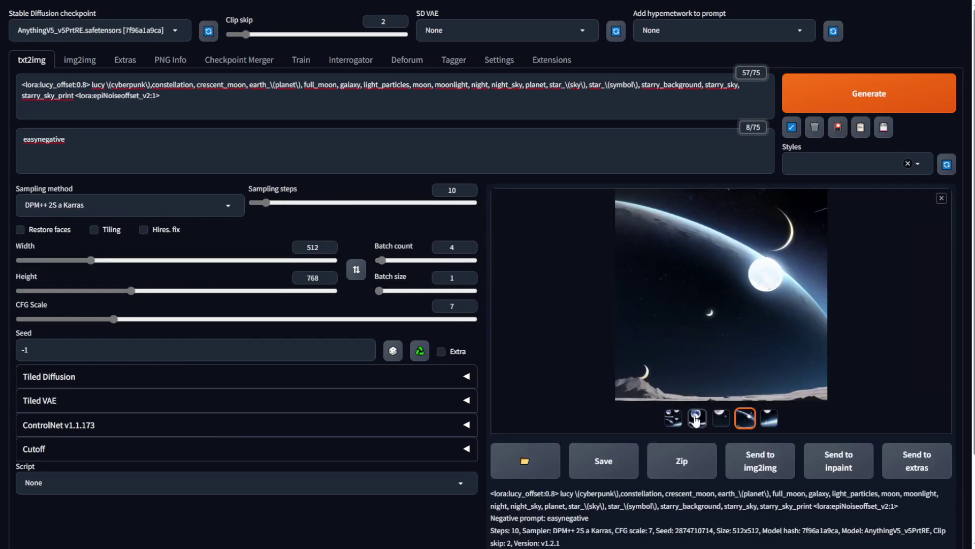
# Browse the generated starry space images, then switch to the img2img tab.
pyautogui.click(697, 418)
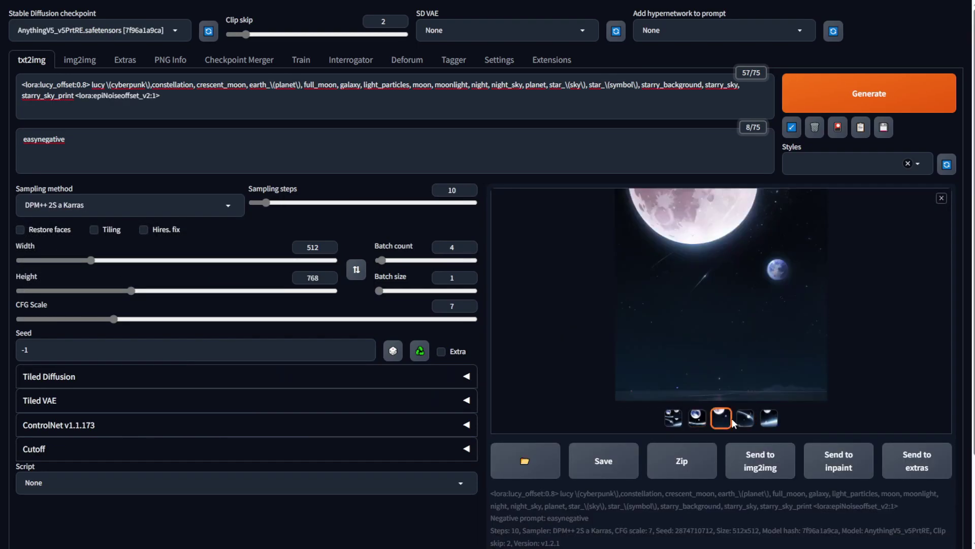
pyautogui.click(764, 422)
pyautogui.click(722, 421)
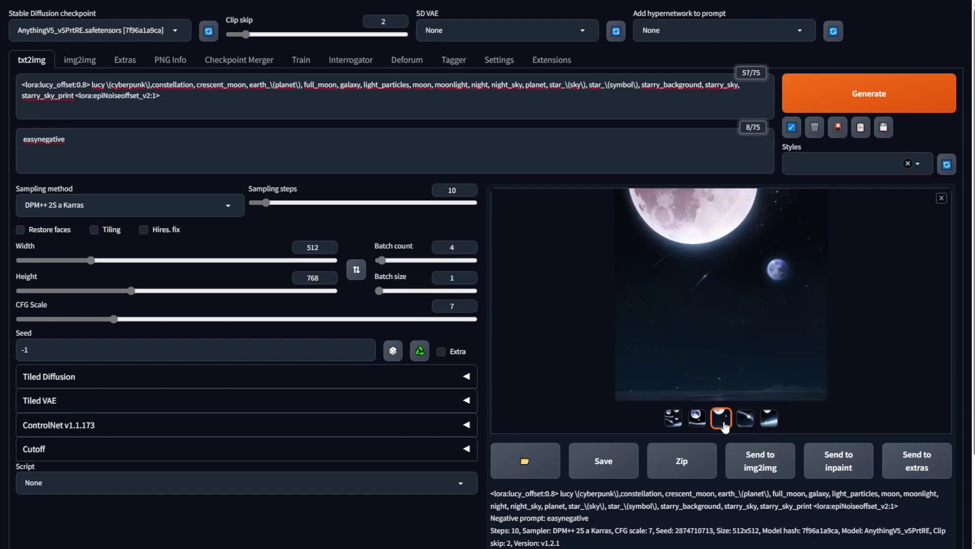
pyautogui.click(696, 426)
pyautogui.press('Right')
pyautogui.press('Right')
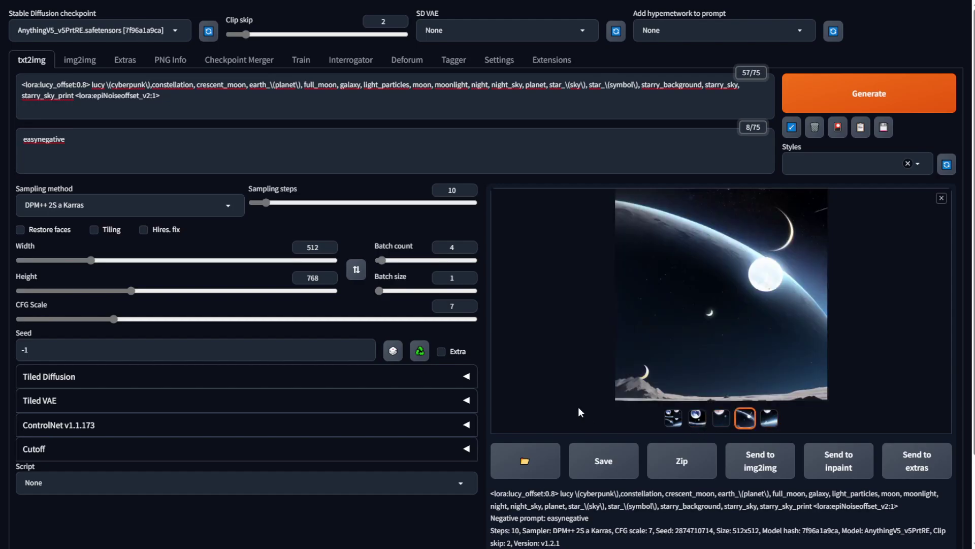
pyautogui.click(80, 59)
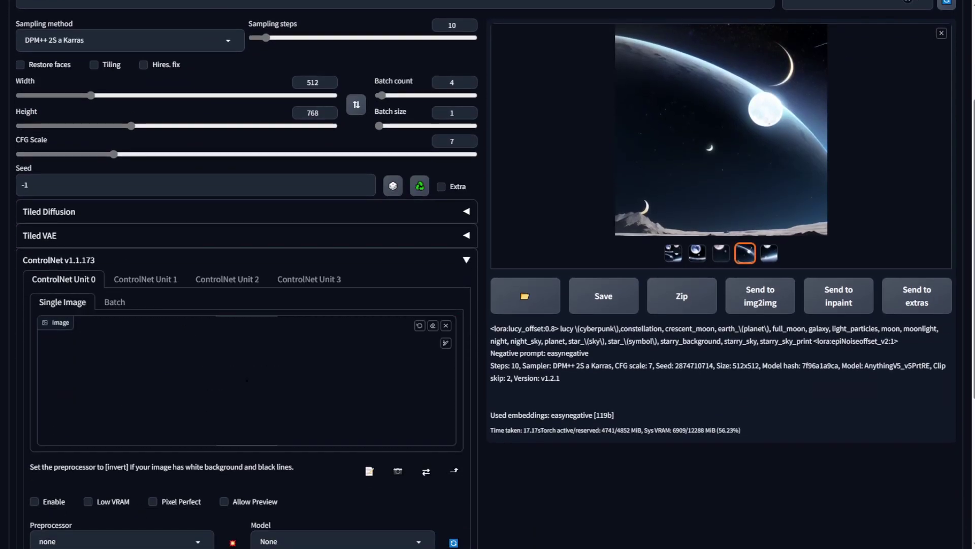
# Set ControlNet to preprocessor seg_ofade20k with model control_v11p_sd15_seg.
pyautogui.scroll(-5, 206, 330)
pyautogui.click(168, 300)
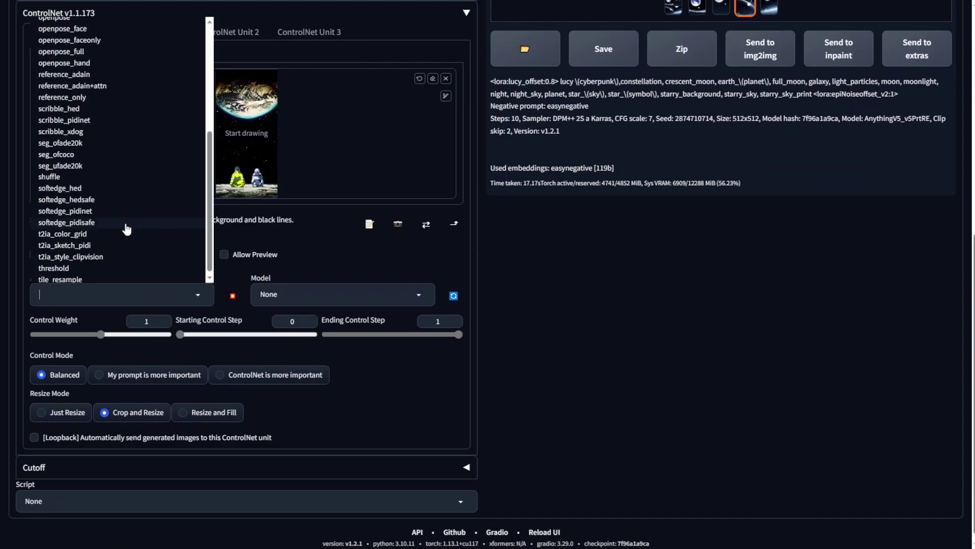
pyautogui.click(82, 144)
pyautogui.click(330, 295)
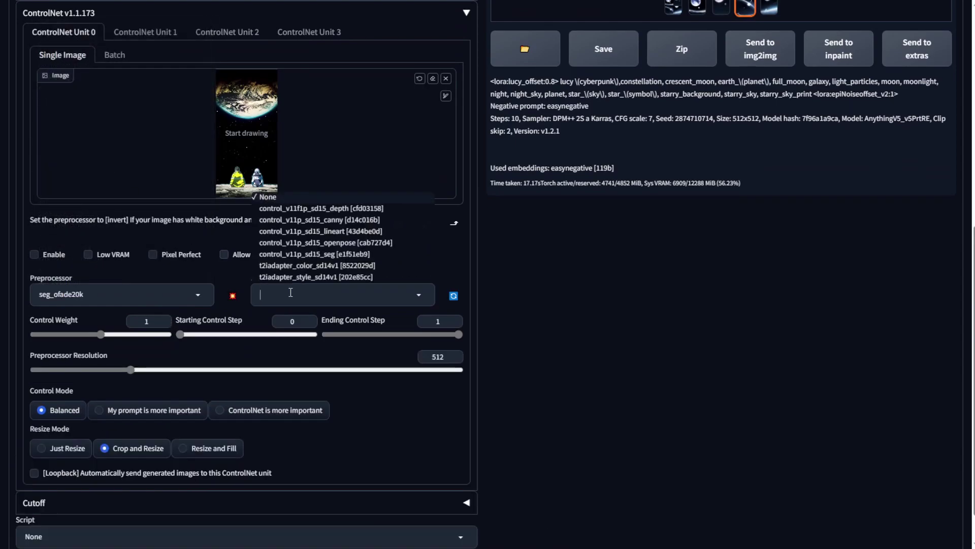
pyautogui.click(363, 253)
# Enlarge the cyan two-figure segmentation map from the results.
pyautogui.scroll(7, 354, 279)
pyautogui.scroll(2, 482, 343)
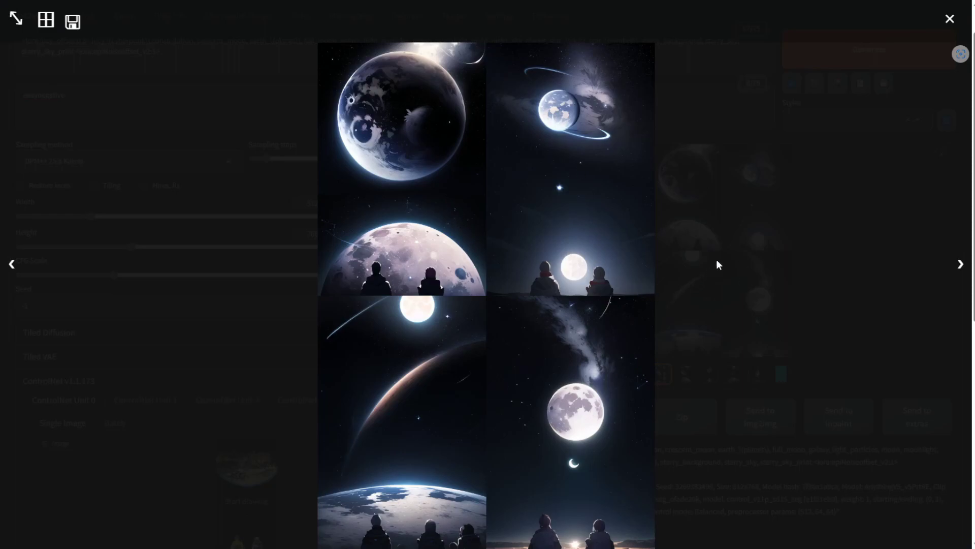
pyautogui.click(753, 281)
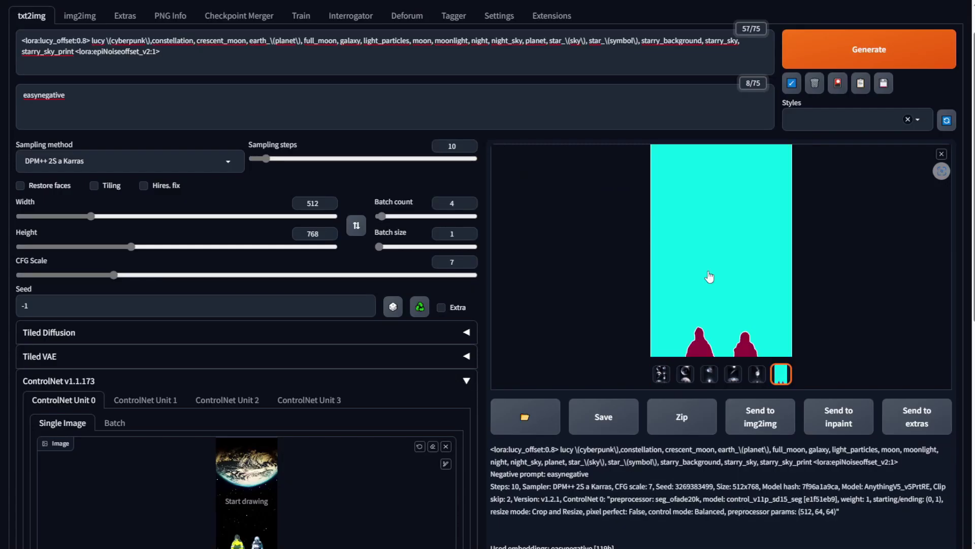
pyautogui.click(707, 277)
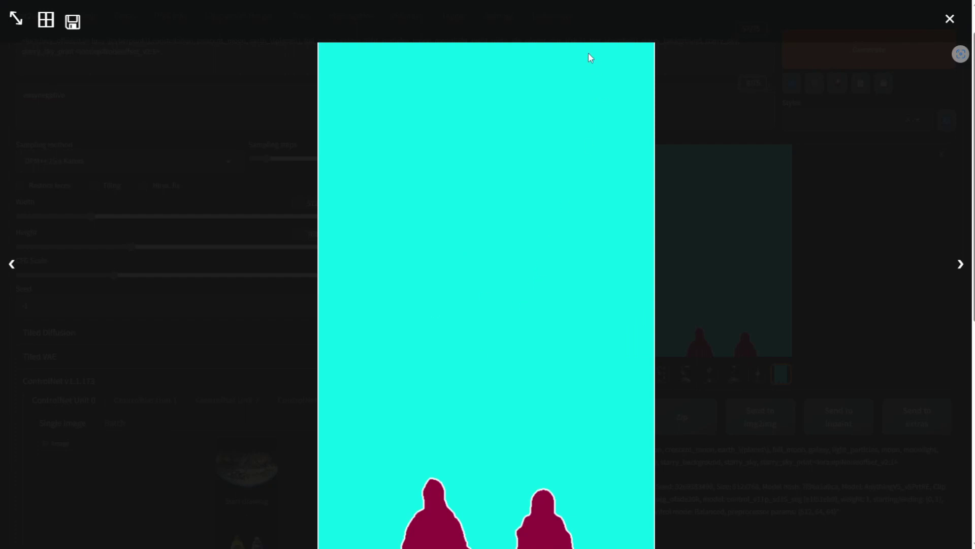
# Open Photopea, create a 512×768 document and paste in the segmentation map.
pyautogui.hotkey('ctrl', 't')
pyautogui.write('pho')
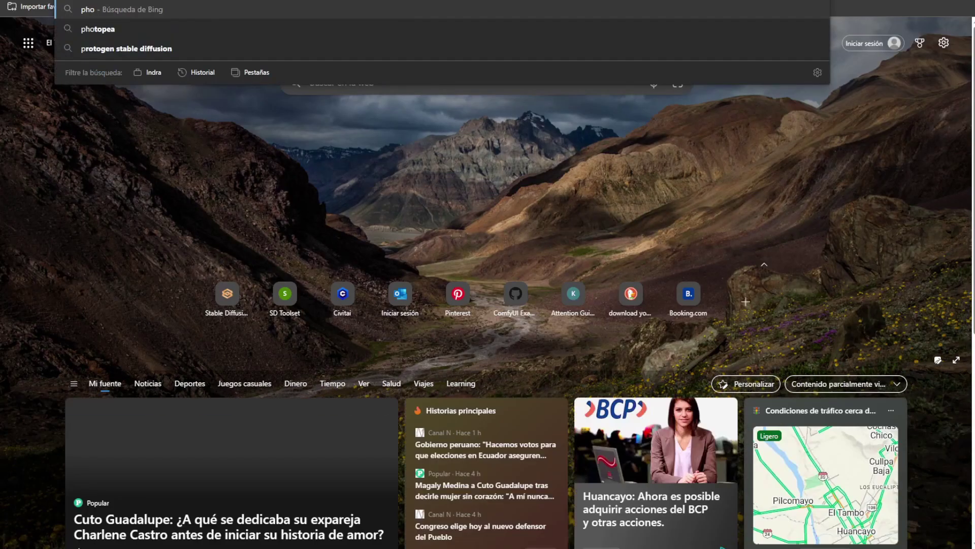
pyautogui.press('Return')
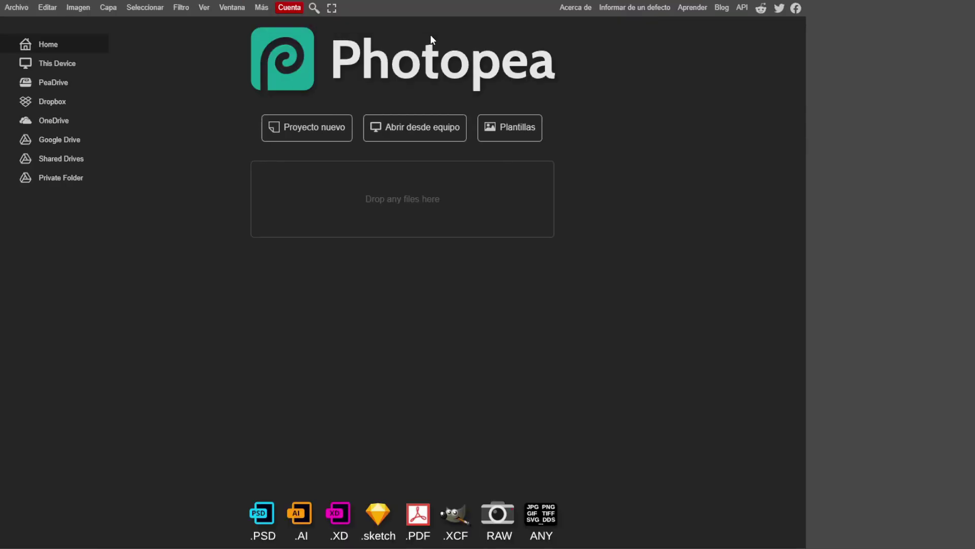
pyautogui.click(304, 128)
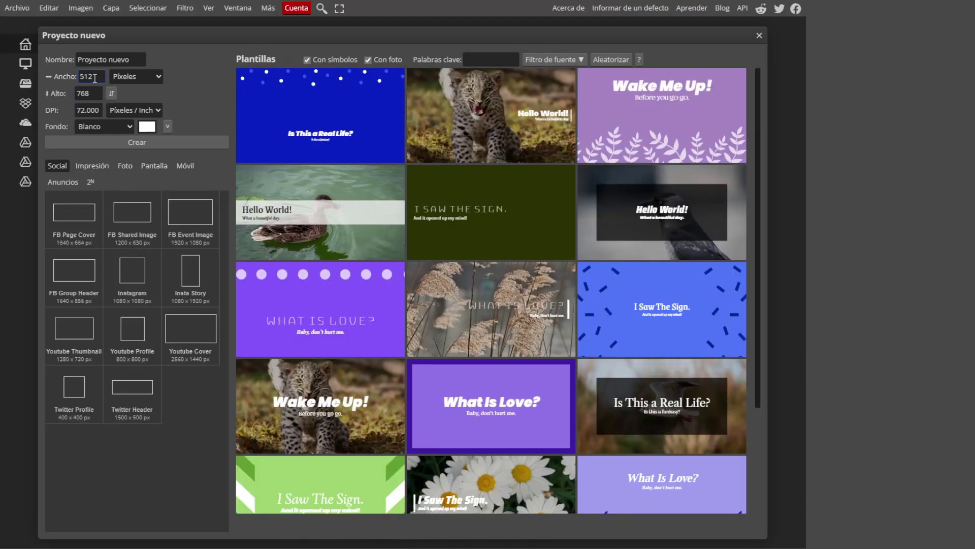
pyautogui.click(176, 139)
pyautogui.hotkey('ctrl', 'v')
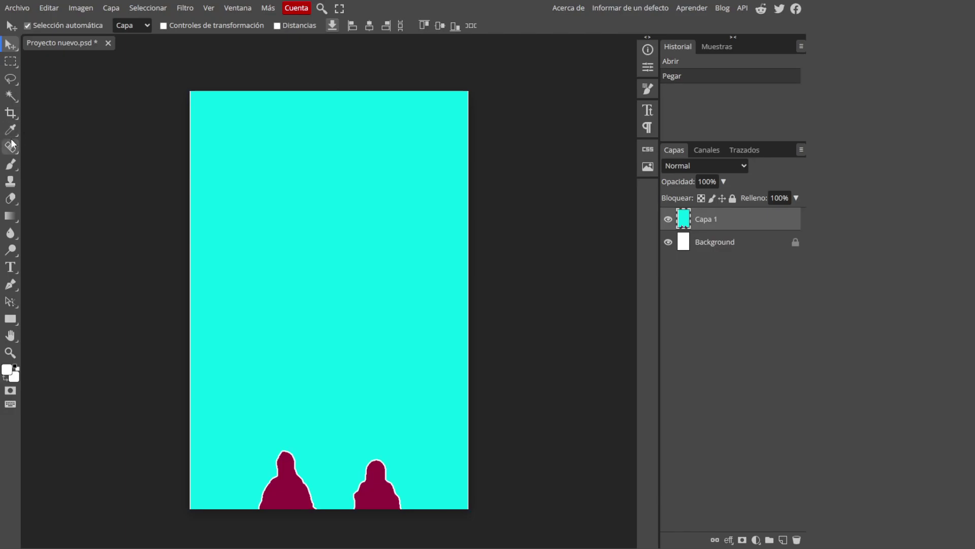
# Brush cyan over both figures and paint one large magenta figure at bottom centre.
pyautogui.click(11, 164)
pyautogui.keyDown('alt'); pyautogui.click(275, 418); pyautogui.keyUp('alt')
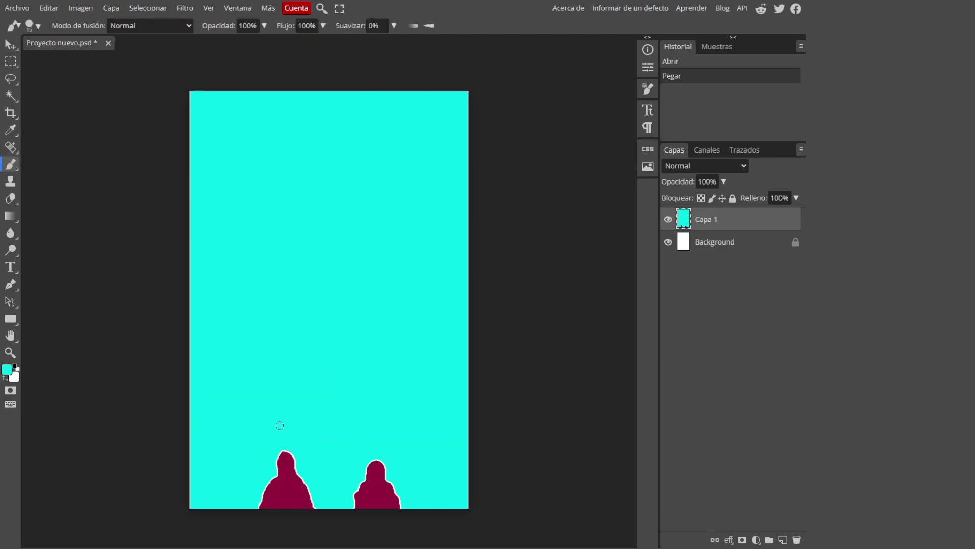
pyautogui.rightClick(289, 445)
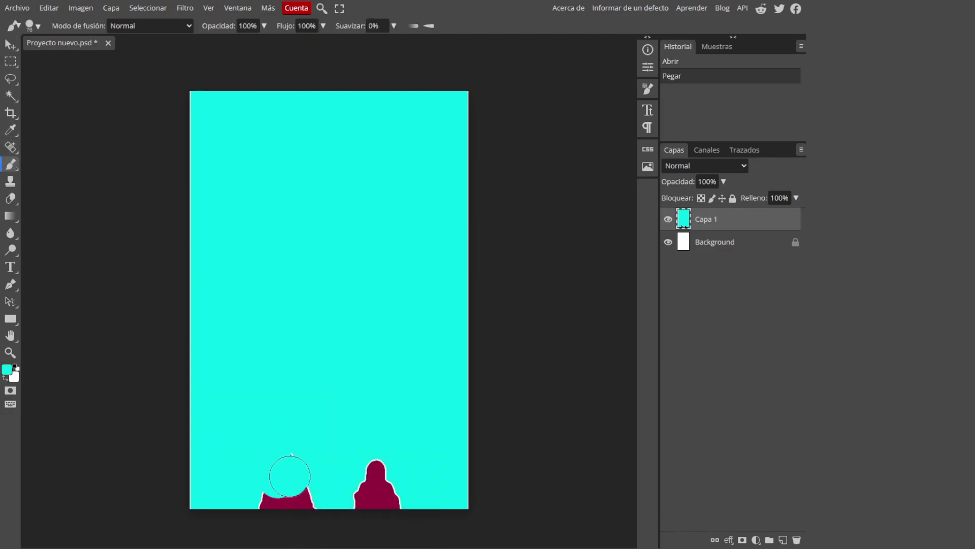
pyautogui.click(283, 475)
pyautogui.click(365, 489)
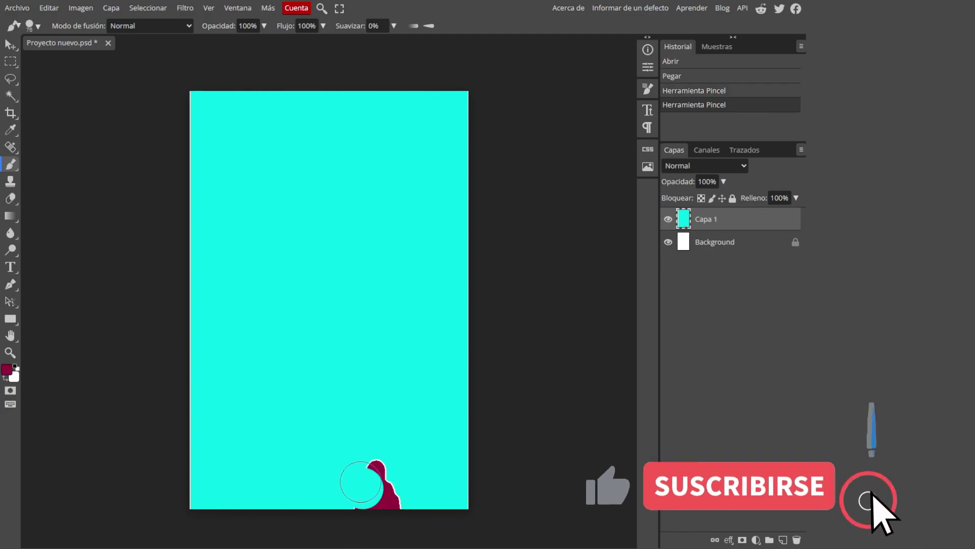
pyautogui.moveTo(359, 479); pyautogui.dragTo(386, 500)
pyautogui.moveTo(275, 493)
pyautogui.mouseDown()
pyautogui.moveTo(315, 368)
pyautogui.moveTo(382, 501)
pyautogui.moveTo(330, 414)
pyautogui.moveTo(333, 428)
pyautogui.moveTo(348, 374)
pyautogui.moveTo(315, 377)
pyautogui.mouseUp()
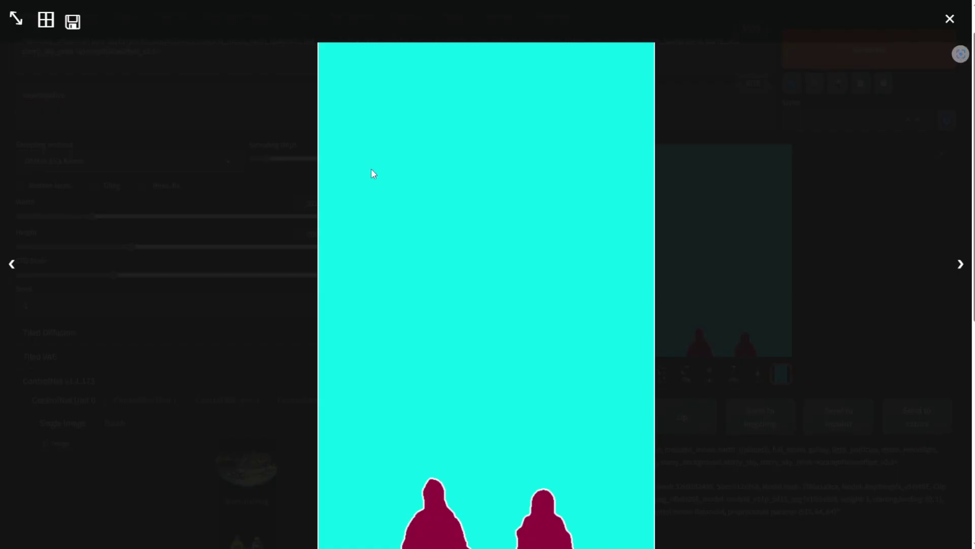
# Drop the edited single-figure PNG into the ControlNet Unit 0 image box.
pyautogui.click(288, 189)
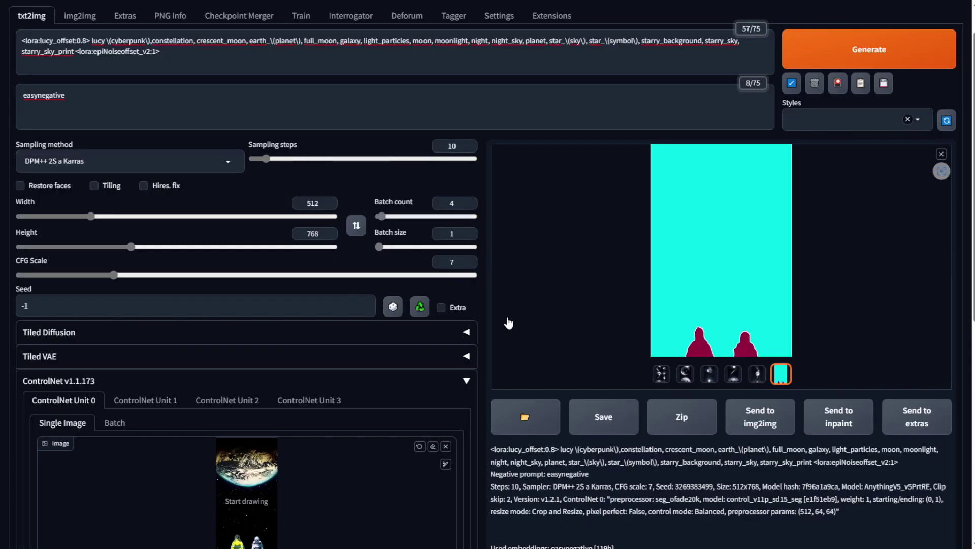
pyautogui.scroll(-2, 510, 330)
pyautogui.scroll(-2, 514, 340)
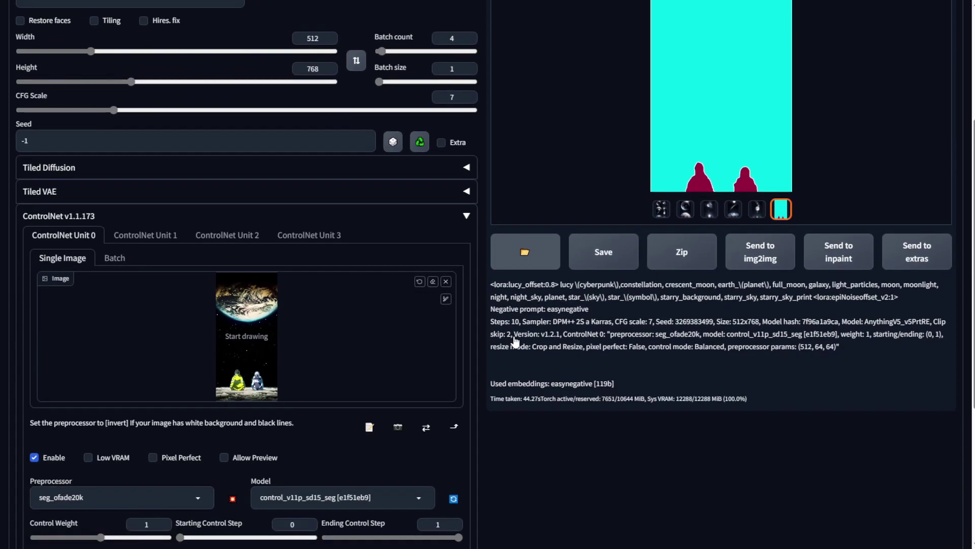
pyautogui.scroll(2, 515, 341)
pyautogui.scroll(-2, 515, 339)
pyautogui.moveTo(721, 127); pyautogui.dragTo(348, 331)
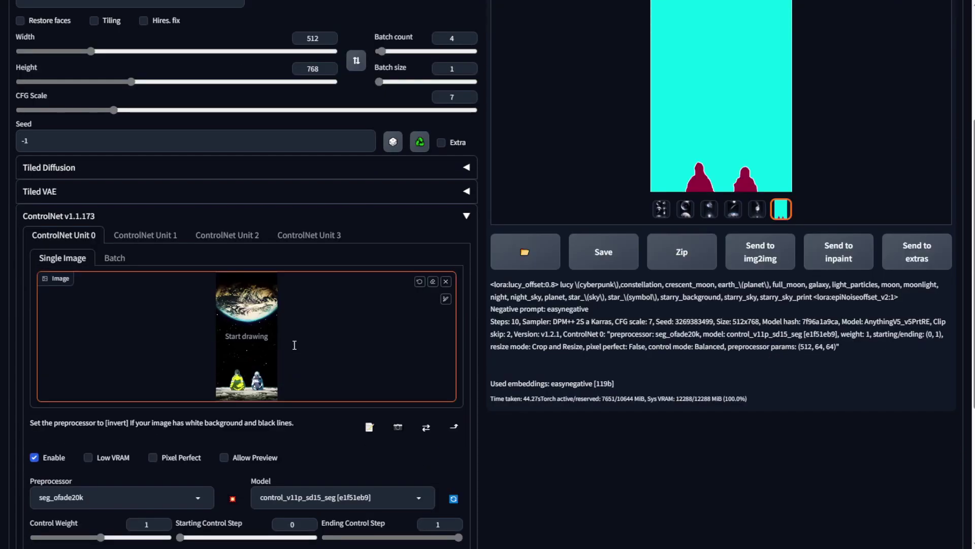
pyautogui.scroll(-2, 543, 334)
pyautogui.scroll(-2, 543, 334)
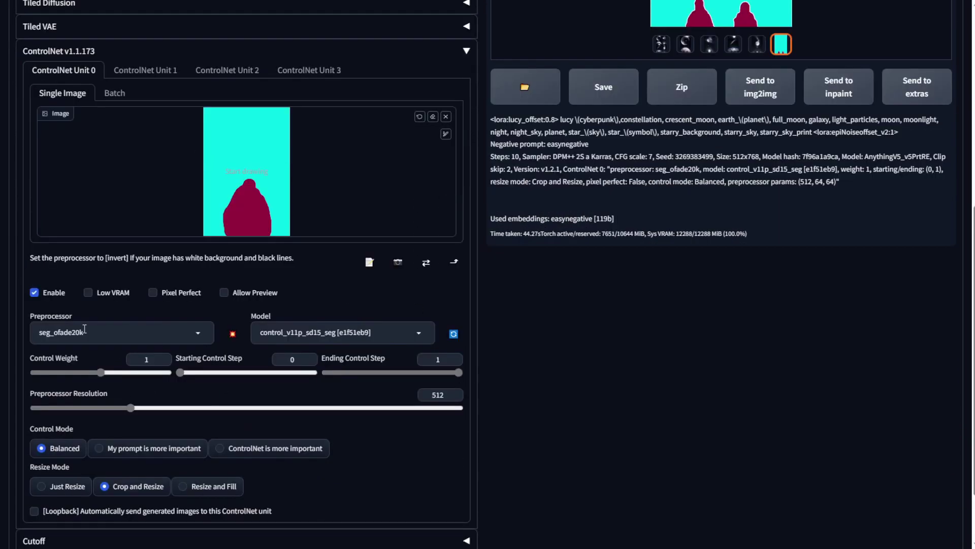
# Set the ControlNet preprocessor to none and start generating with Ctrl+Enter.
pyautogui.click(83, 333)
pyautogui.scroll(6, 63, 63)
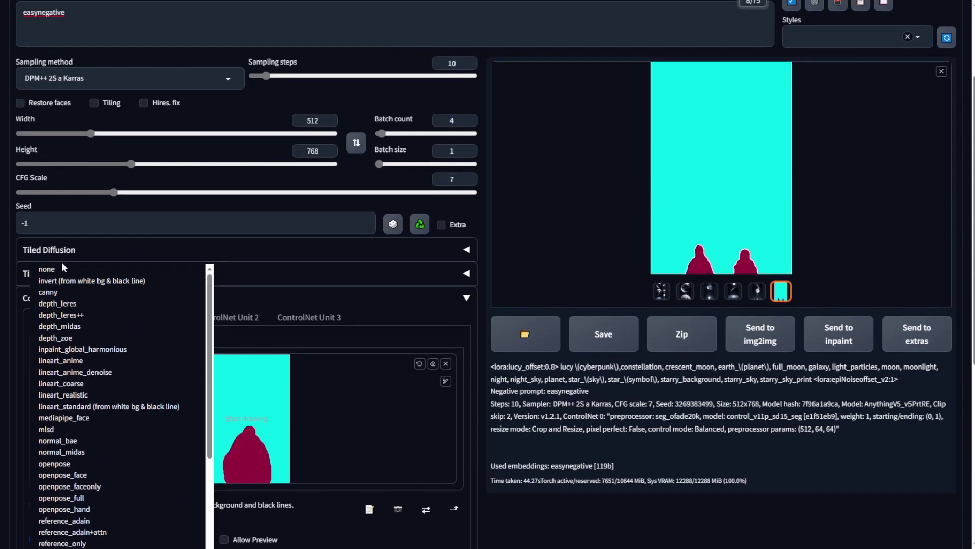
pyautogui.click(56, 271)
pyautogui.scroll(-4, 276, 457)
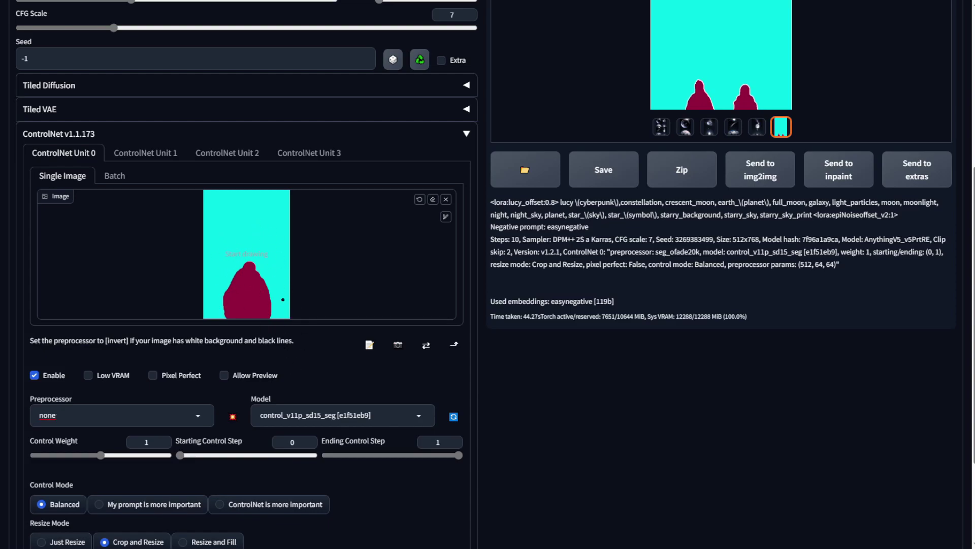
pyautogui.scroll(6, 419, 304)
pyautogui.hotkey('ctrl', 'Return')
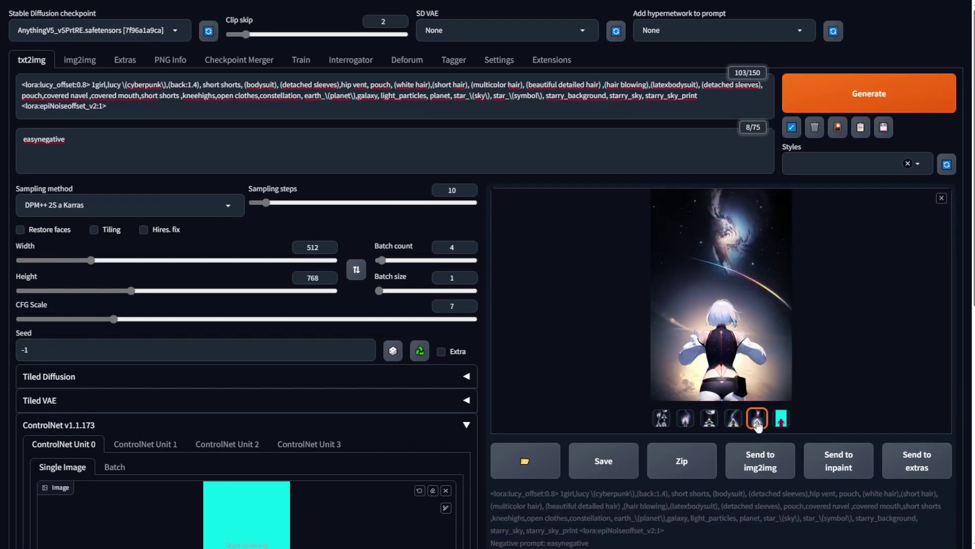
# Pick the result with Earth above the girl, send it to img2img, and raise sampling steps slightly.
pyautogui.click(709, 418)
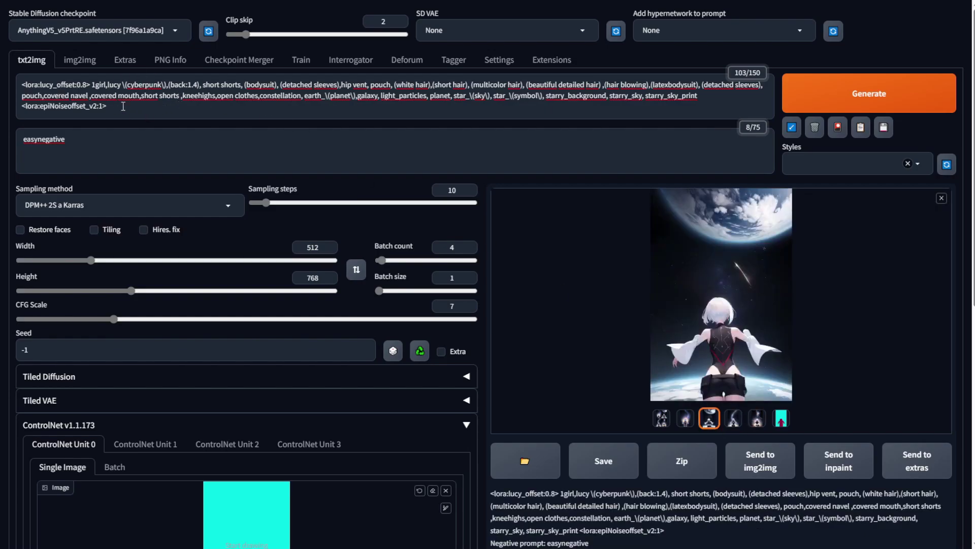
pyautogui.click(675, 274)
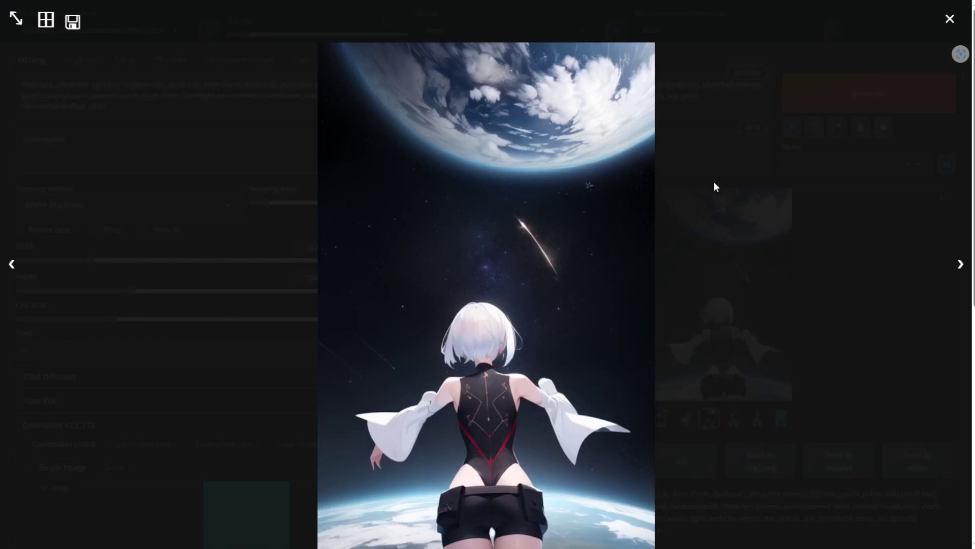
pyautogui.click(738, 245)
pyautogui.click(761, 460)
pyautogui.scroll(-5, 273, 345)
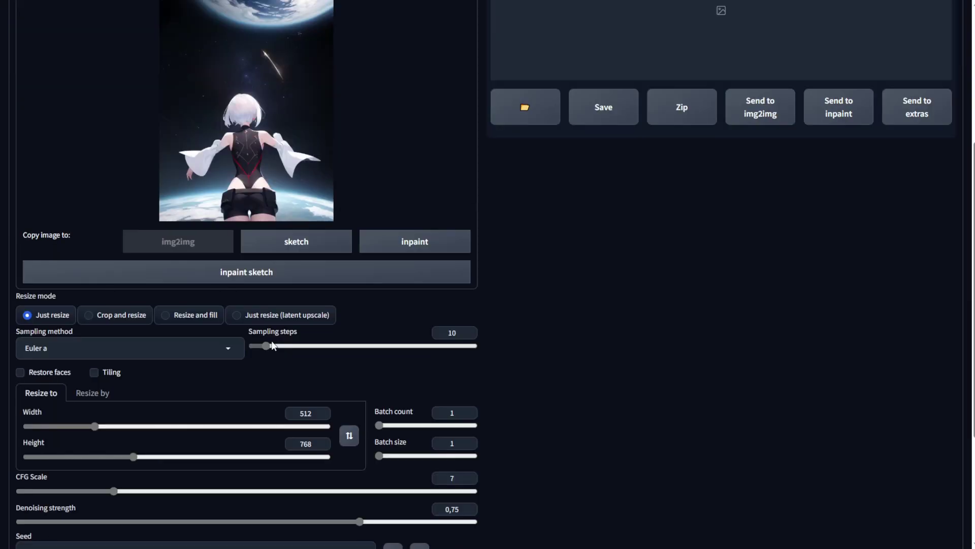
pyautogui.moveTo(273, 346); pyautogui.dragTo(282, 346)
# Lower the denoising strength to 0.5.
pyautogui.scroll(5, 282, 346)
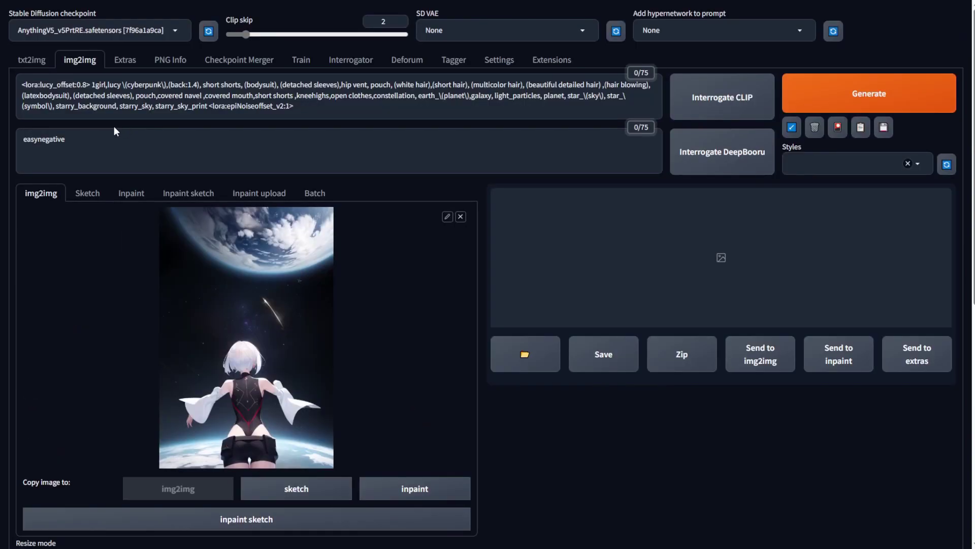
pyautogui.moveTo(427, 288)
pyautogui.scroll(-1, 427, 285)
pyautogui.scroll(-3, 429, 283)
pyautogui.scroll(4, 305, 203)
pyautogui.scroll(-5, 282, 155)
pyautogui.click(270, 440)
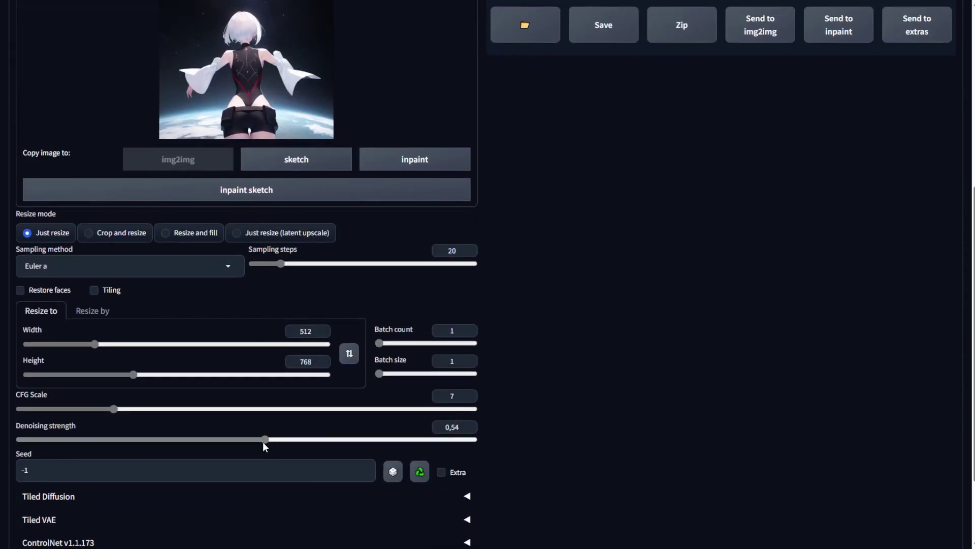
pyautogui.moveTo(254, 442); pyautogui.dragTo(245, 442)
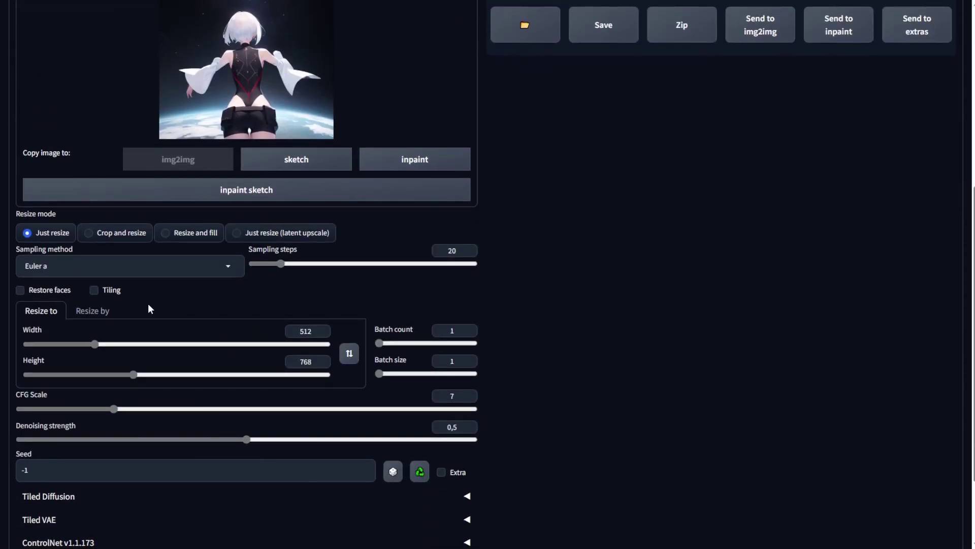
# Enable Tiled Diffusion with R-ESRGAN 4x+ as the upscaler.
pyautogui.scroll(-2, 95, 401)
pyautogui.click(95, 399)
pyautogui.click(71, 412)
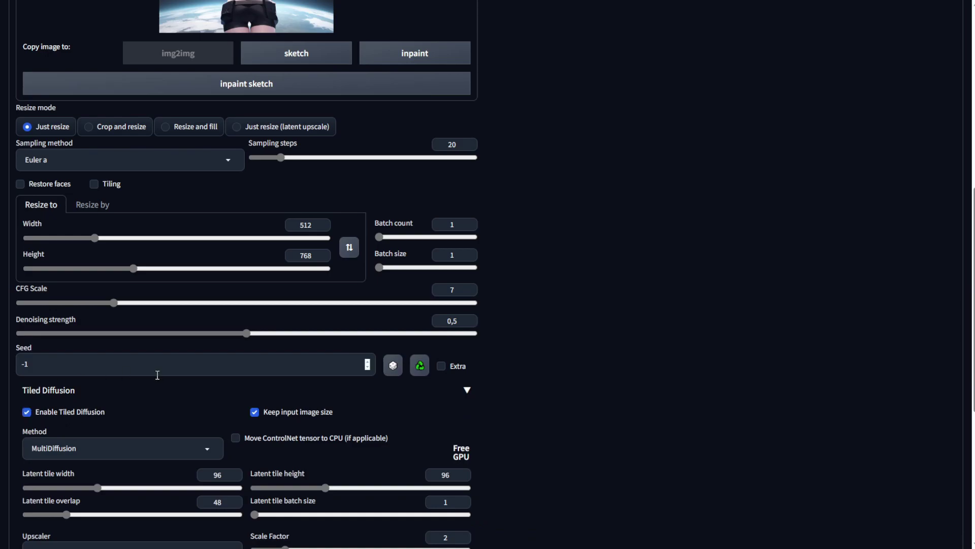
pyautogui.scroll(-2, 192, 401)
pyautogui.scroll(-1, 192, 401)
pyautogui.click(152, 387)
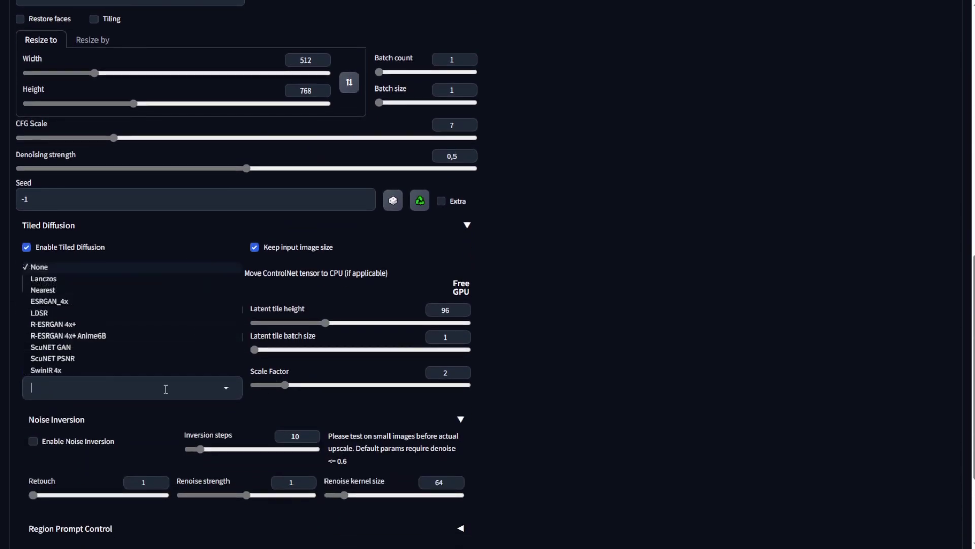
pyautogui.click(101, 325)
# Enable Tiled VAE with encoder tile size 1024 and view the upscaled result.
pyautogui.scroll(-5, 102, 335)
pyautogui.click(73, 355)
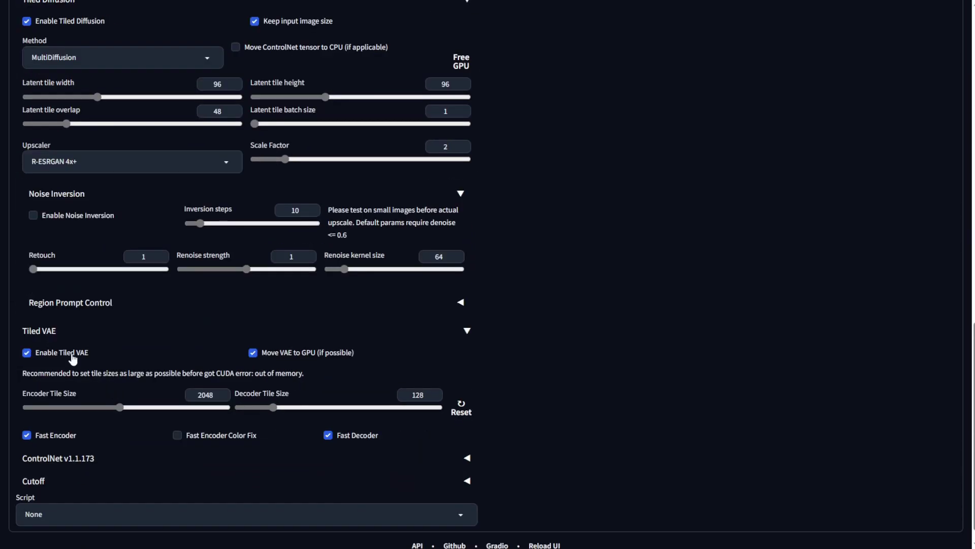
pyautogui.doubleClick(193, 389)
pyautogui.write('102')
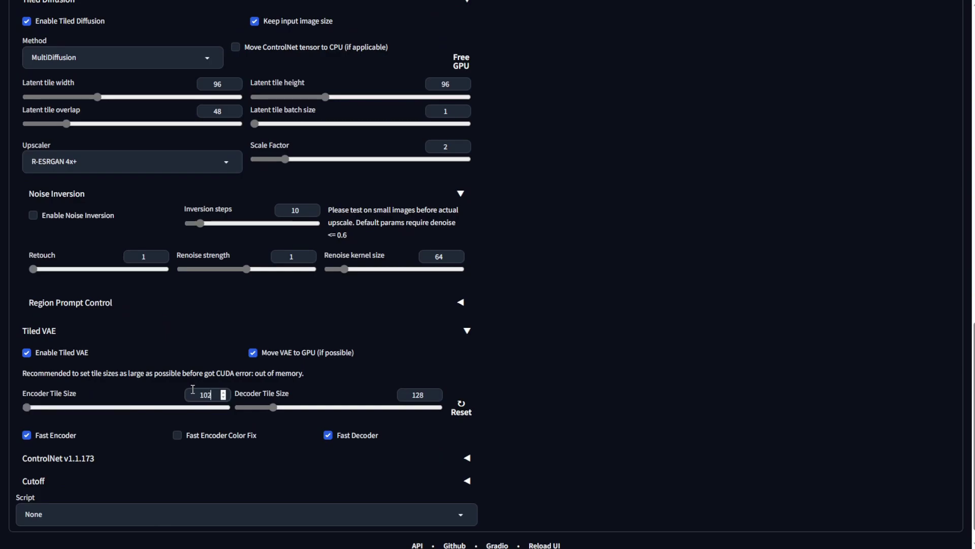
pyautogui.write('4')
pyautogui.scroll(8, 653, 391)
pyautogui.scroll(8, 653, 392)
pyautogui.click(762, 264)
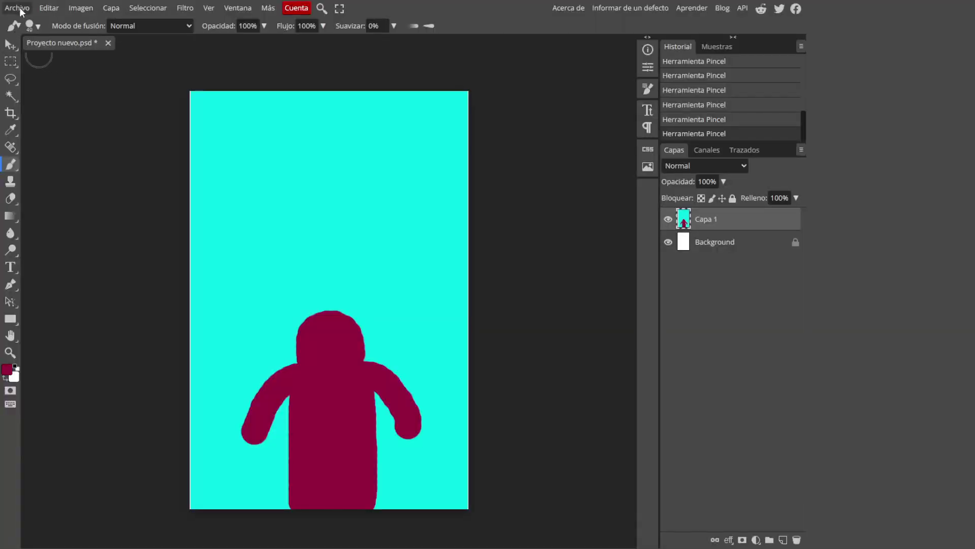
# Search Photopea's templates from a new project and open the realistic t-shirts mockup.
pyautogui.click(17, 7)
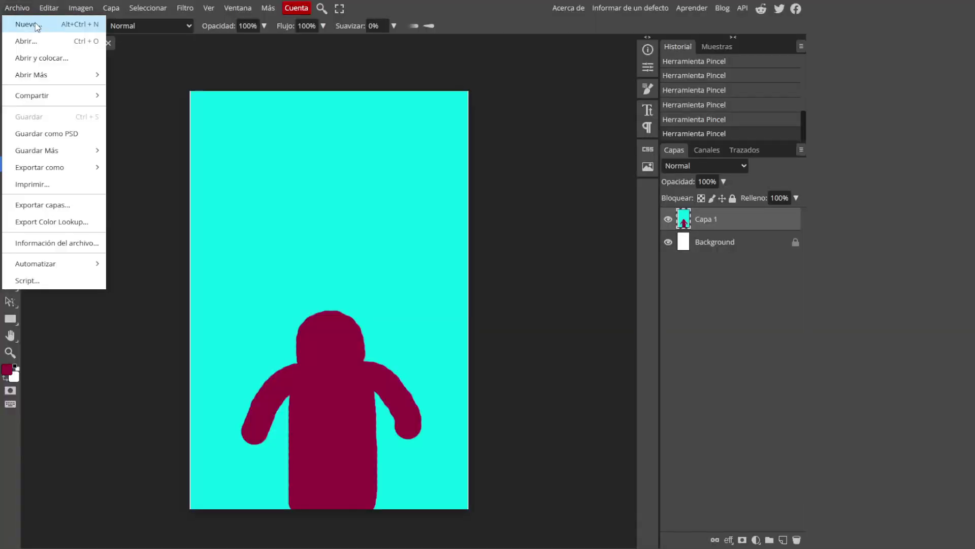
pyautogui.click(28, 22)
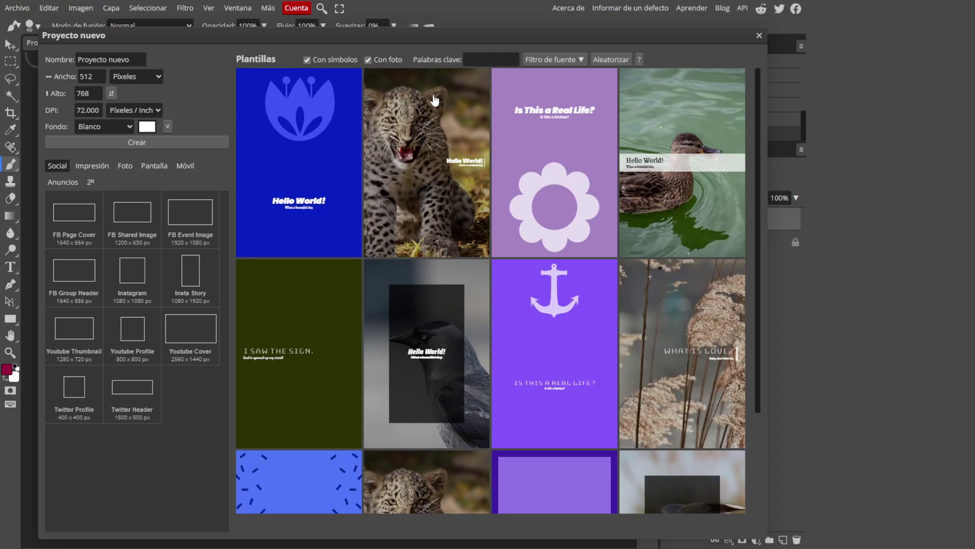
pyautogui.click(503, 59)
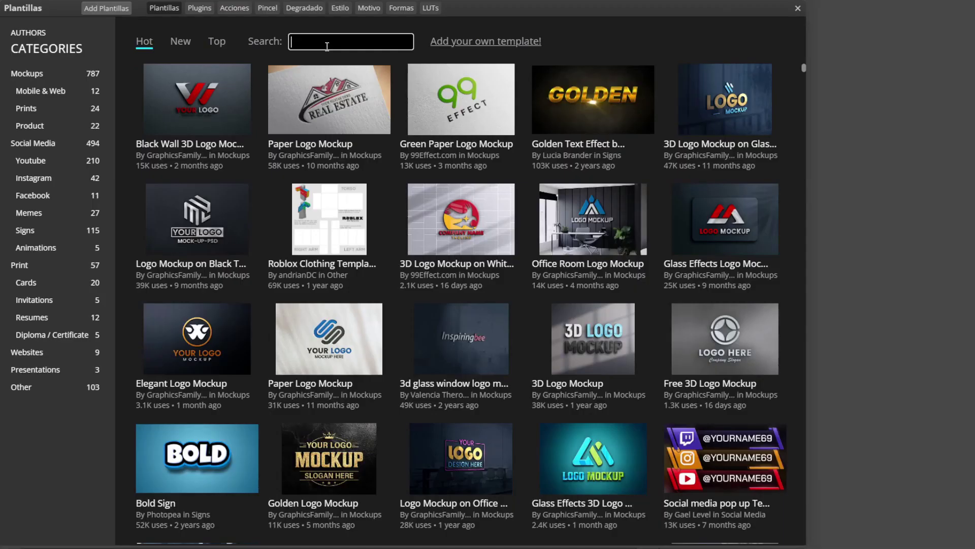
pyautogui.write('polo')
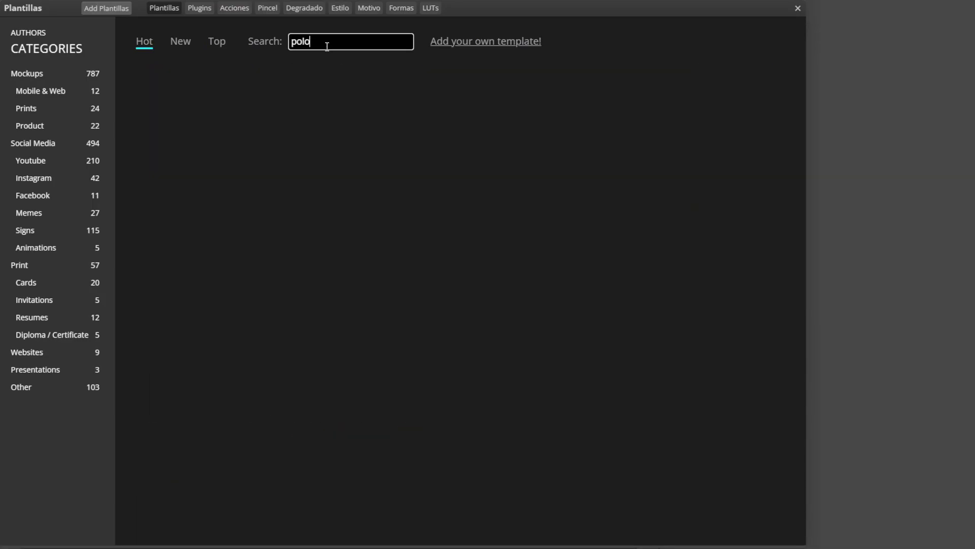
pyautogui.write('t-s')
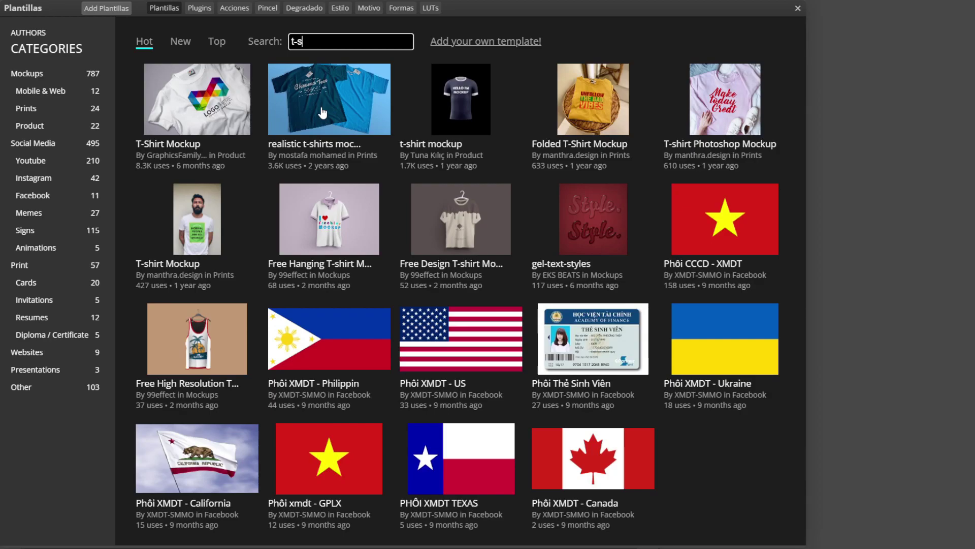
pyautogui.click(322, 113)
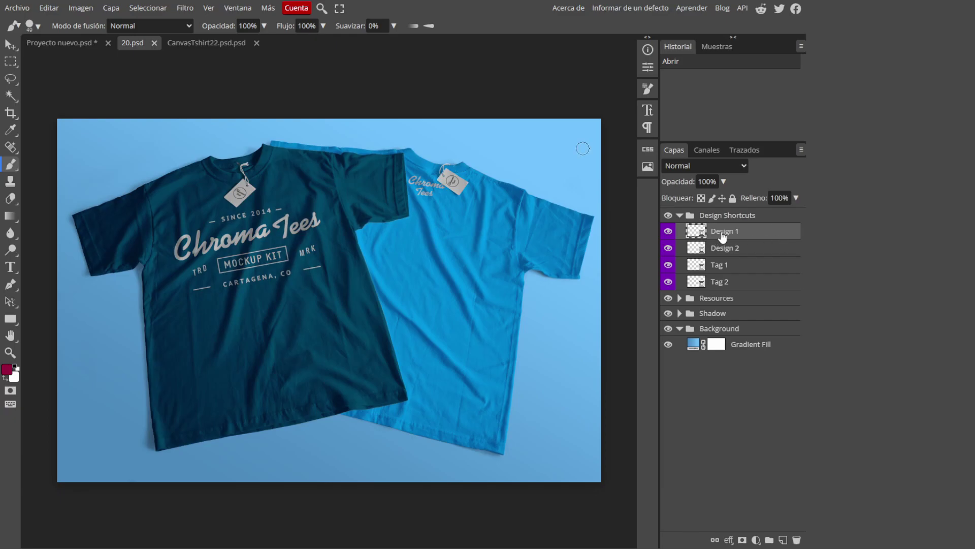
# In the Design 1 artwork, show the guide, hide Chroma Tees, and place the space-girl image.
pyautogui.doubleClick(696, 233)
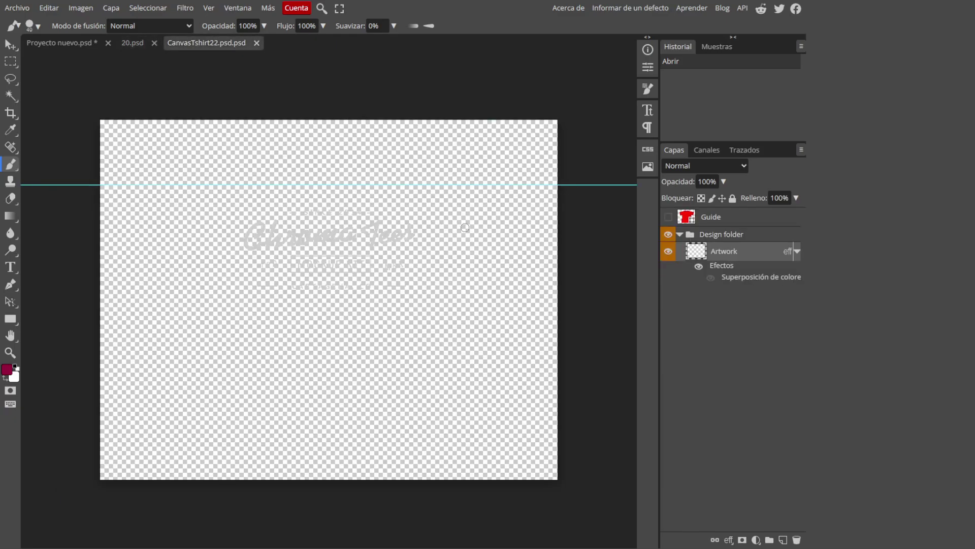
pyautogui.click(668, 217)
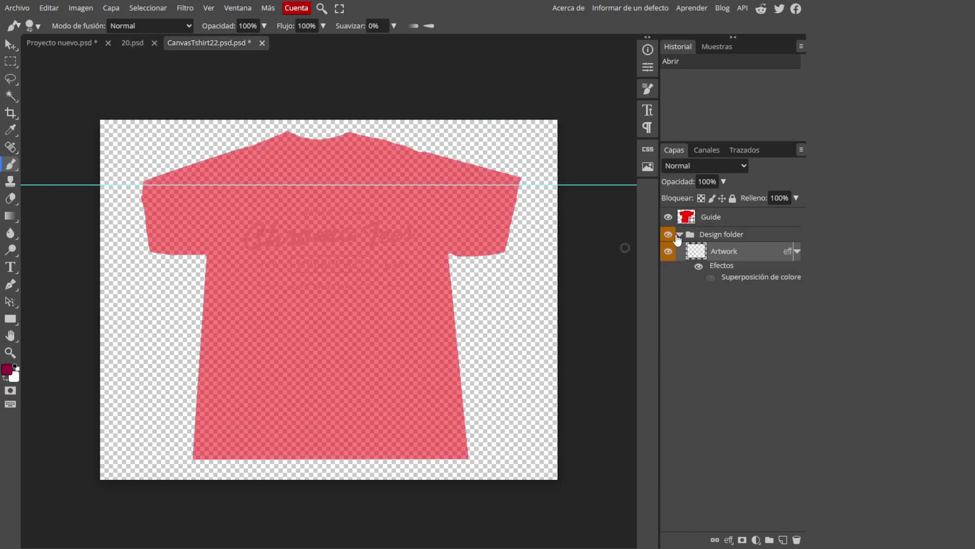
pyautogui.click(668, 235)
pyautogui.click(669, 235)
pyautogui.click(668, 235)
pyautogui.moveTo(349, 326); pyautogui.dragTo(333, 321)
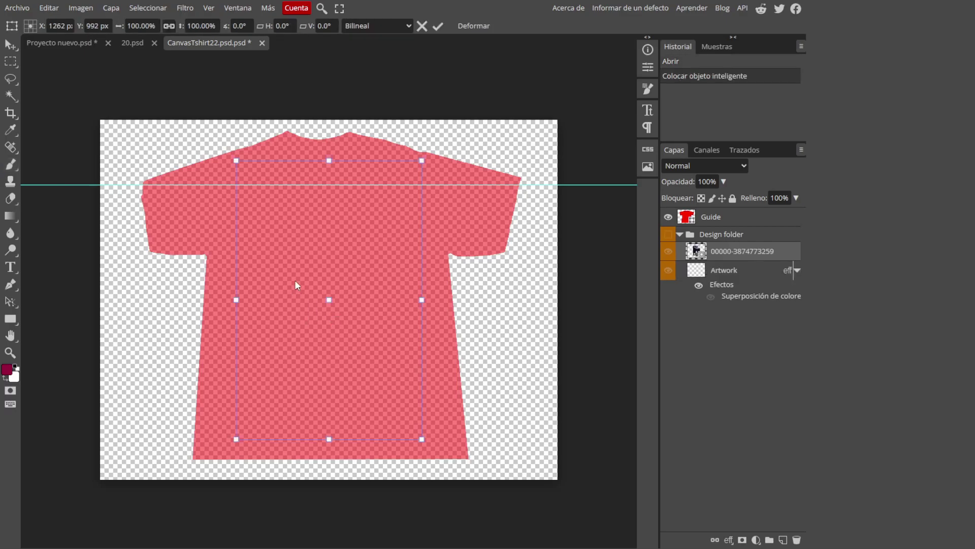
pyautogui.press('Return')
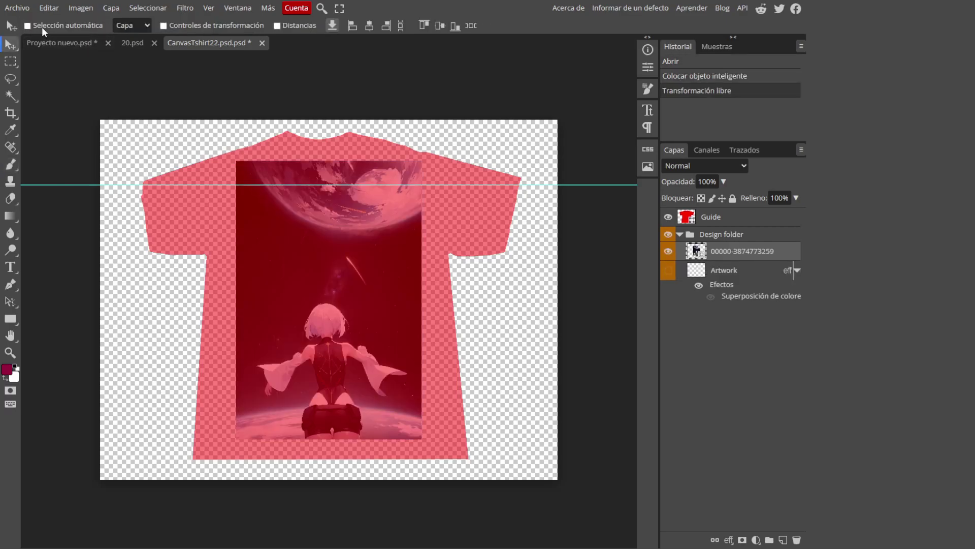
# Shrink the image to fit the shirt chest, hide the guide, and save the artwork.
pyautogui.hotkey('ctrl', 'alt', 't')
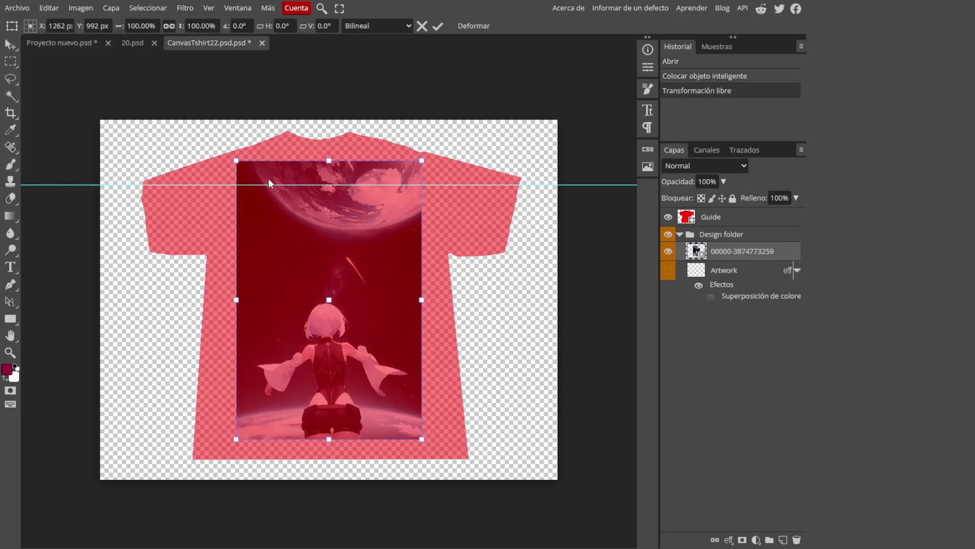
pyautogui.moveTo(233, 159); pyautogui.dragTo(253, 190)
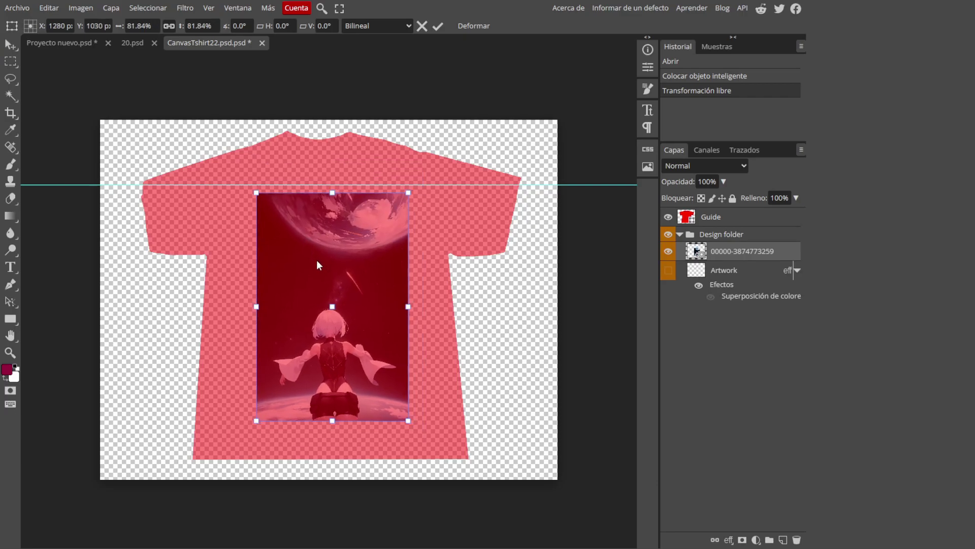
pyautogui.press('Return')
pyautogui.click(668, 217)
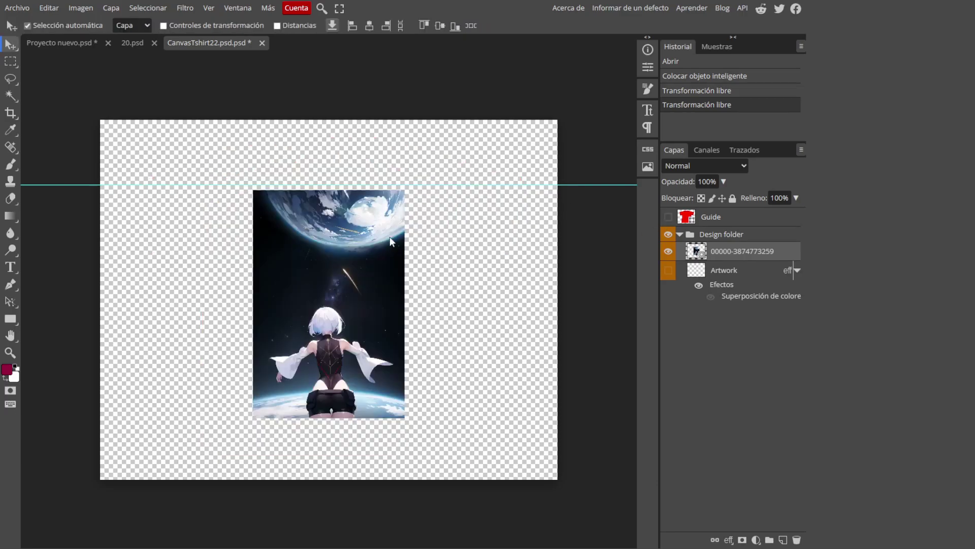
pyautogui.hotkey('ctrl', 's')
# Back in the mockup, expand the Resources, T.shirts and T-shirts 1 layer groups.
pyautogui.click(133, 43)
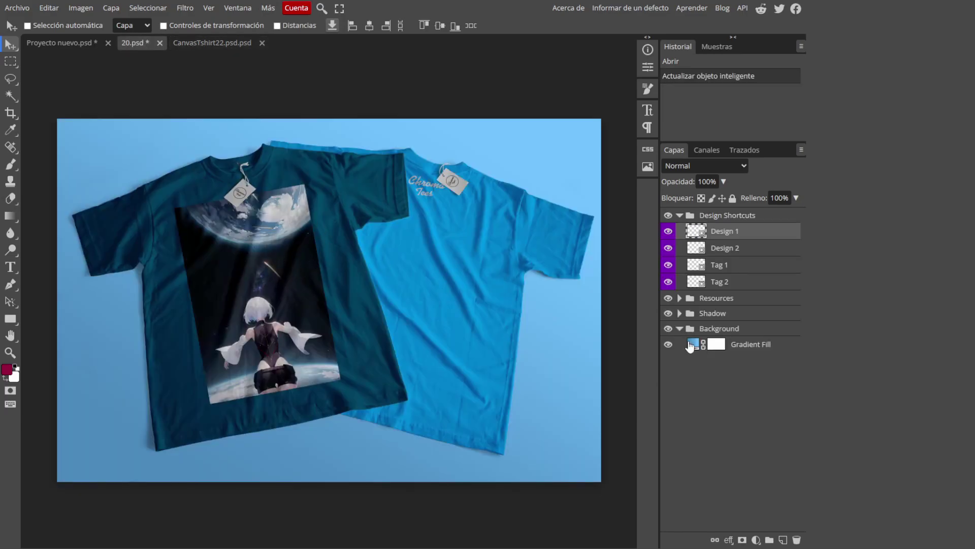
pyautogui.click(679, 314)
pyautogui.click(680, 298)
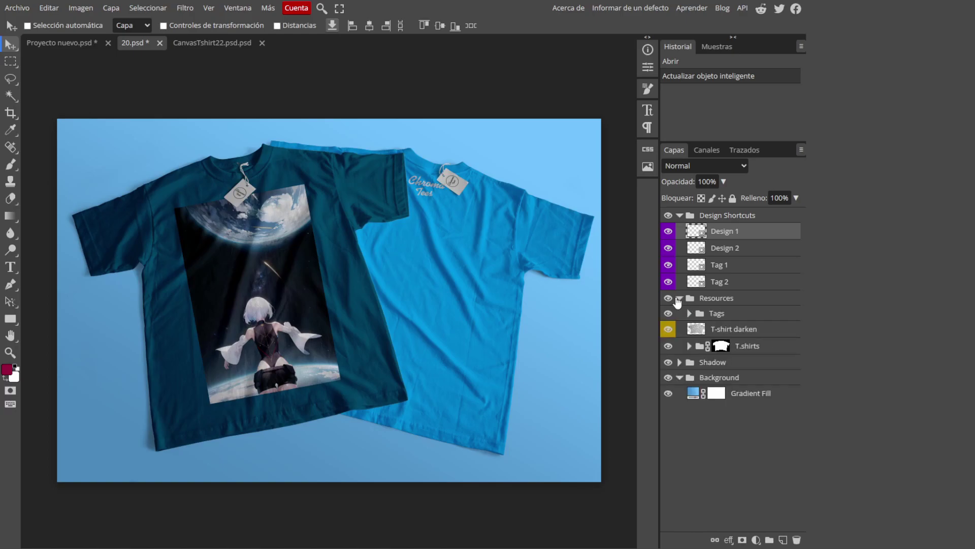
pyautogui.click(679, 298)
pyautogui.click(689, 346)
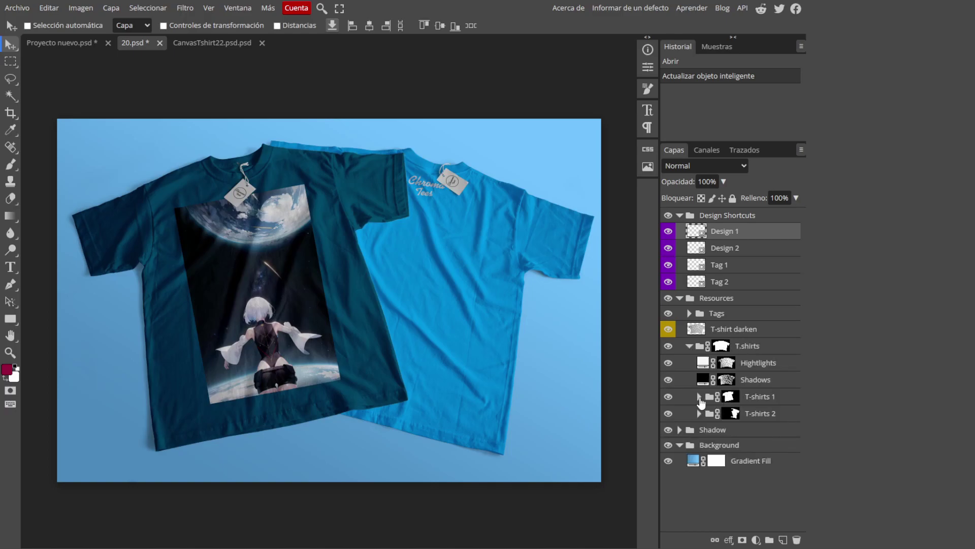
pyautogui.click(700, 397)
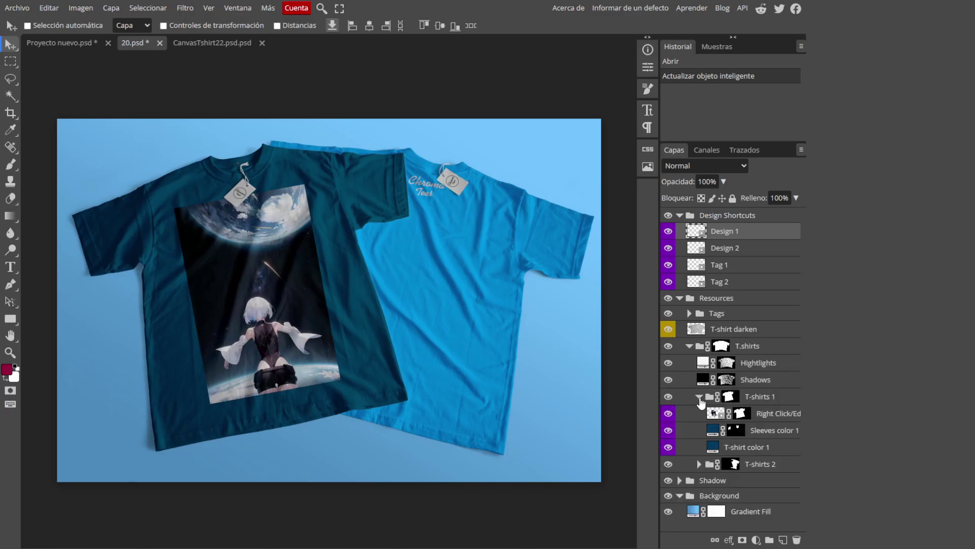
# Recolour the first shirt's sleeves and body to near-black 0c131b.
pyautogui.click(713, 432)
pyautogui.doubleClick(714, 431)
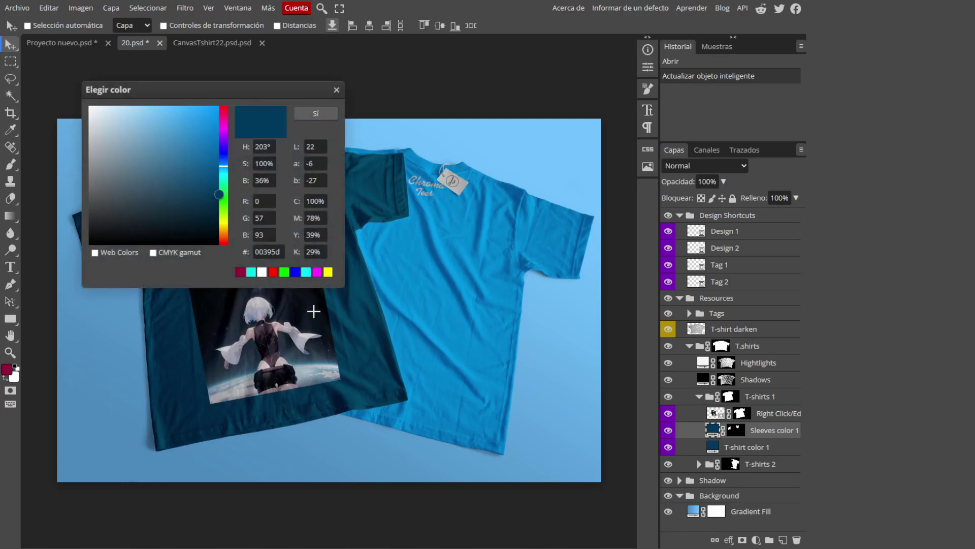
pyautogui.click(316, 312)
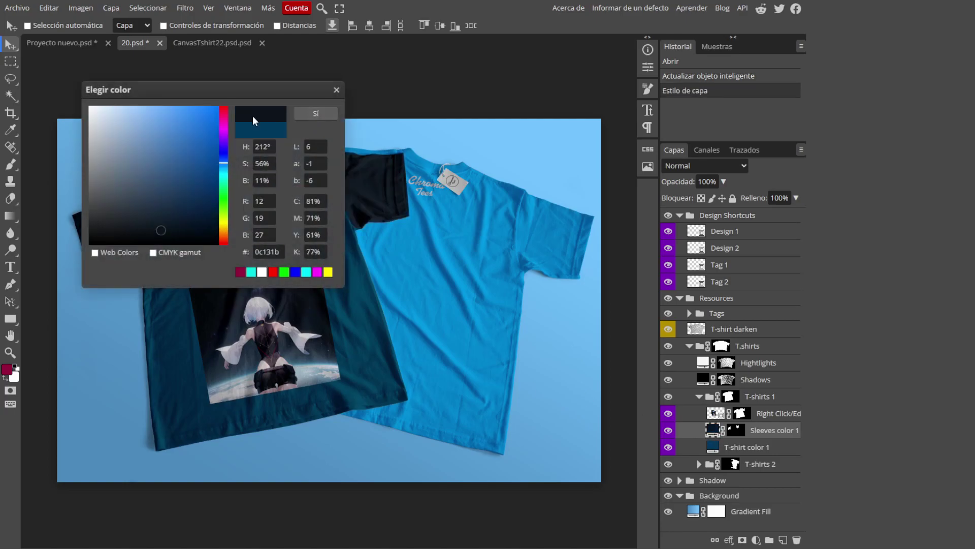
pyautogui.doubleClick(268, 252)
pyautogui.hotkey('ctrl', 'c')
pyautogui.click(316, 118)
pyautogui.doubleClick(713, 447)
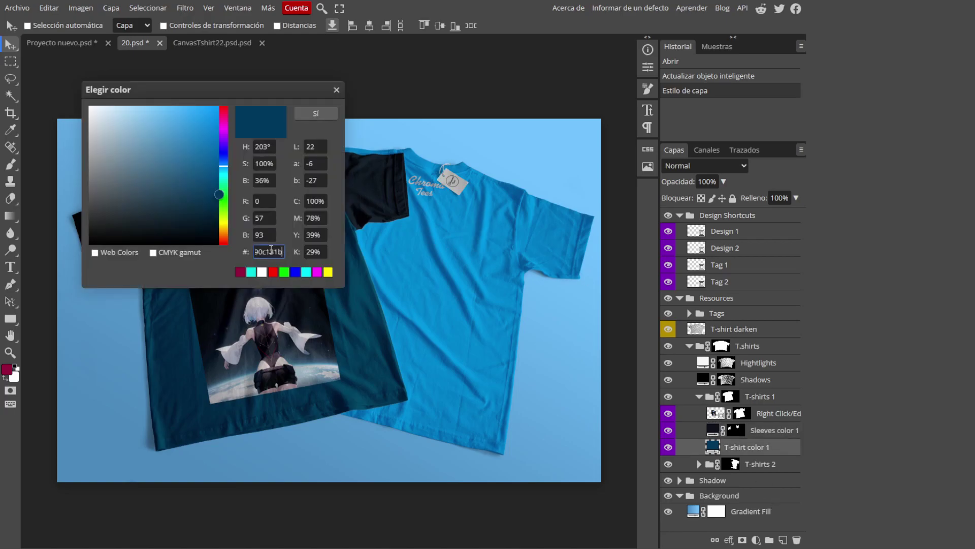
pyautogui.hotkey('ctrl', 'v')
pyautogui.press('Return')
# Recolour the second shirt's sleeves and body to the same near-black 0c131b.
pyautogui.click(699, 463)
pyautogui.scroll(-1, 747, 466)
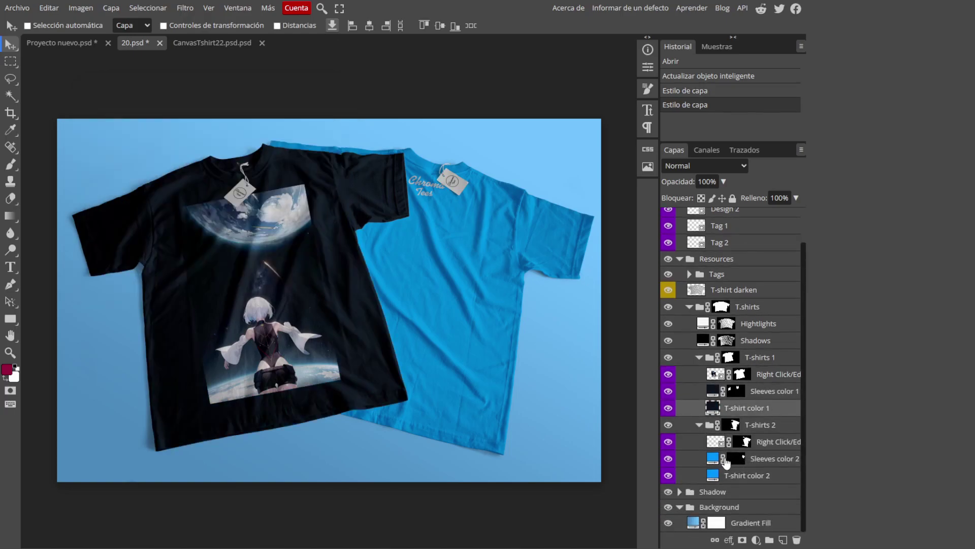
pyautogui.doubleClick(712, 458)
pyautogui.click(268, 251)
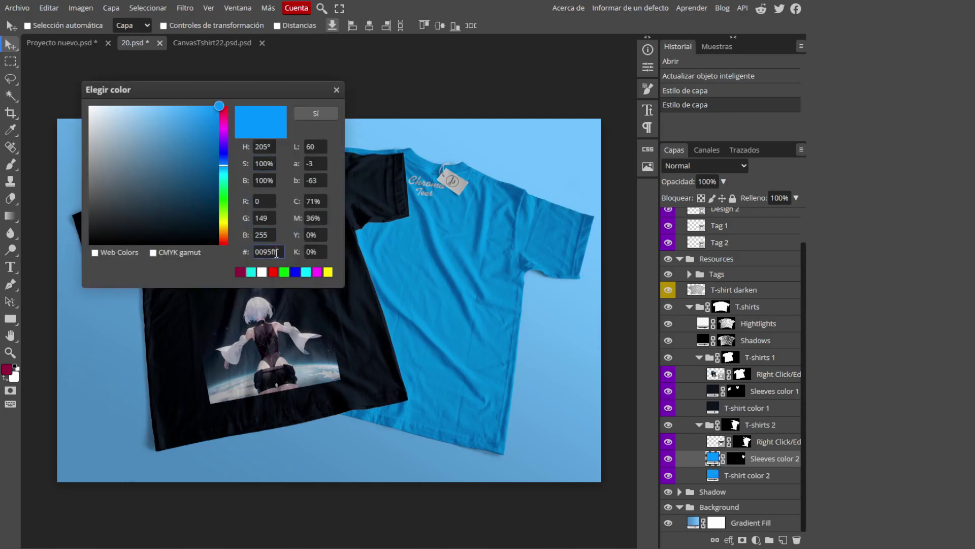
pyautogui.hotkey('ctrl', 'v')
pyautogui.press('Return')
pyautogui.doubleClick(713, 475)
pyautogui.hotkey('ctrl', 'v')
pyautogui.press('Return')
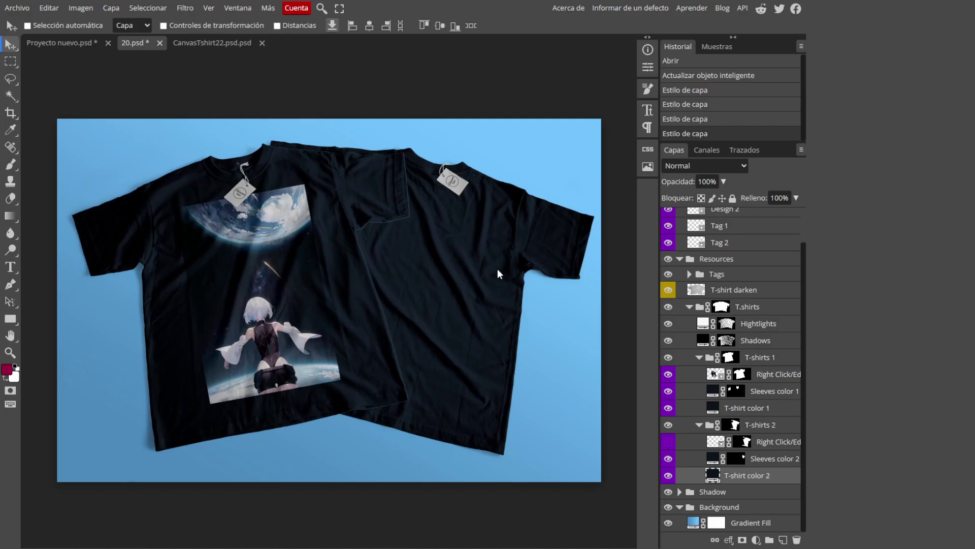
pyautogui.click(212, 43)
pyautogui.click(133, 43)
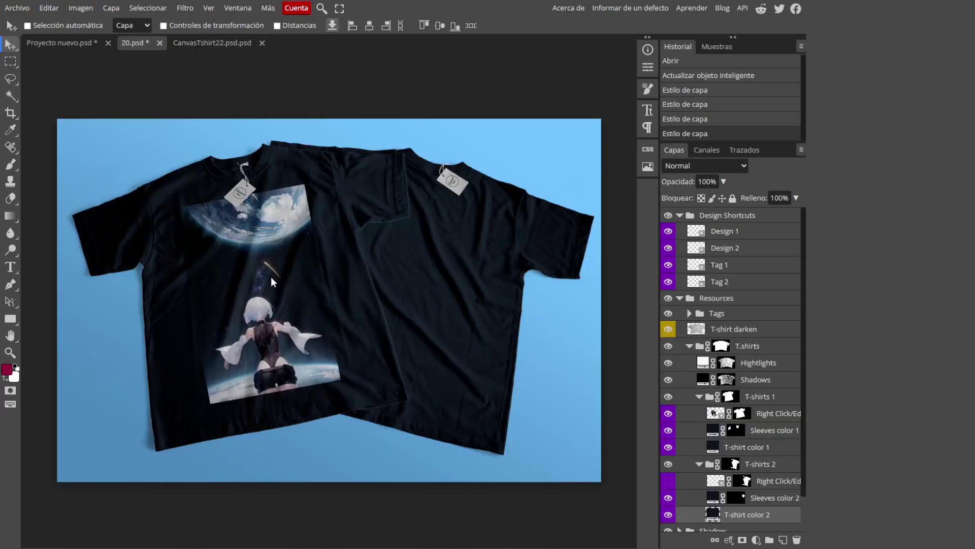